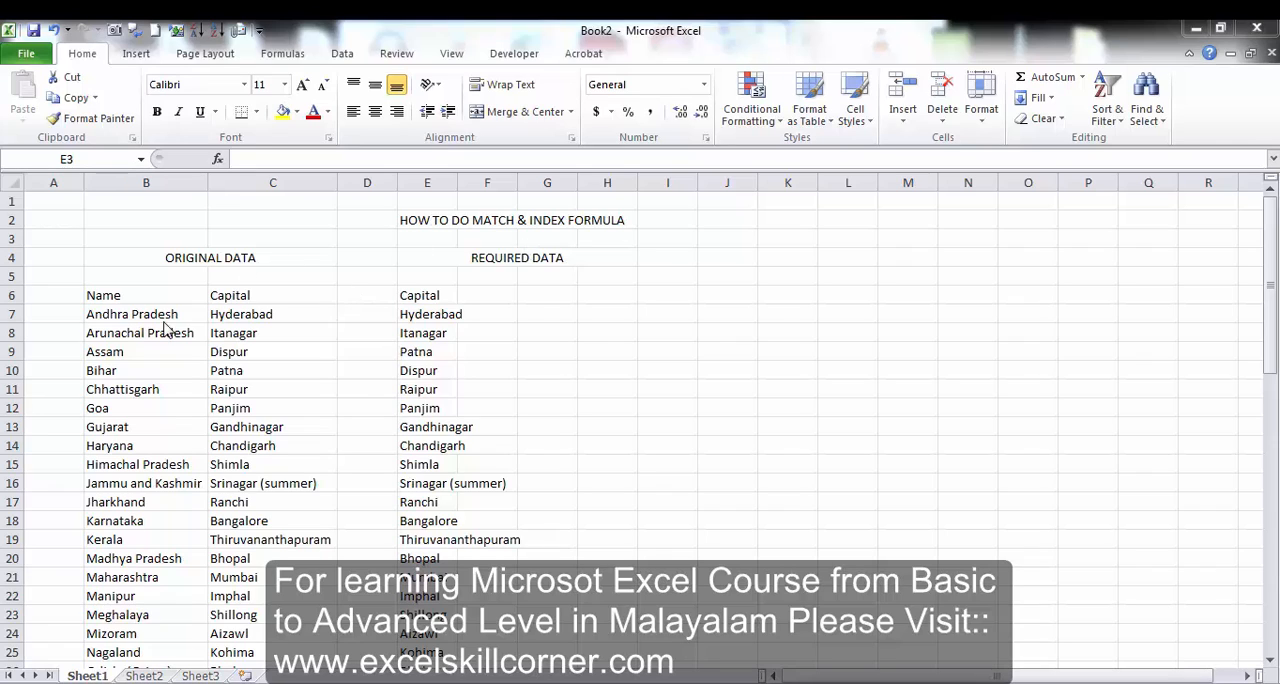
# Examine the original Name and Capital columns and the first entry of the required Capital list.
pyautogui.click(130, 296)
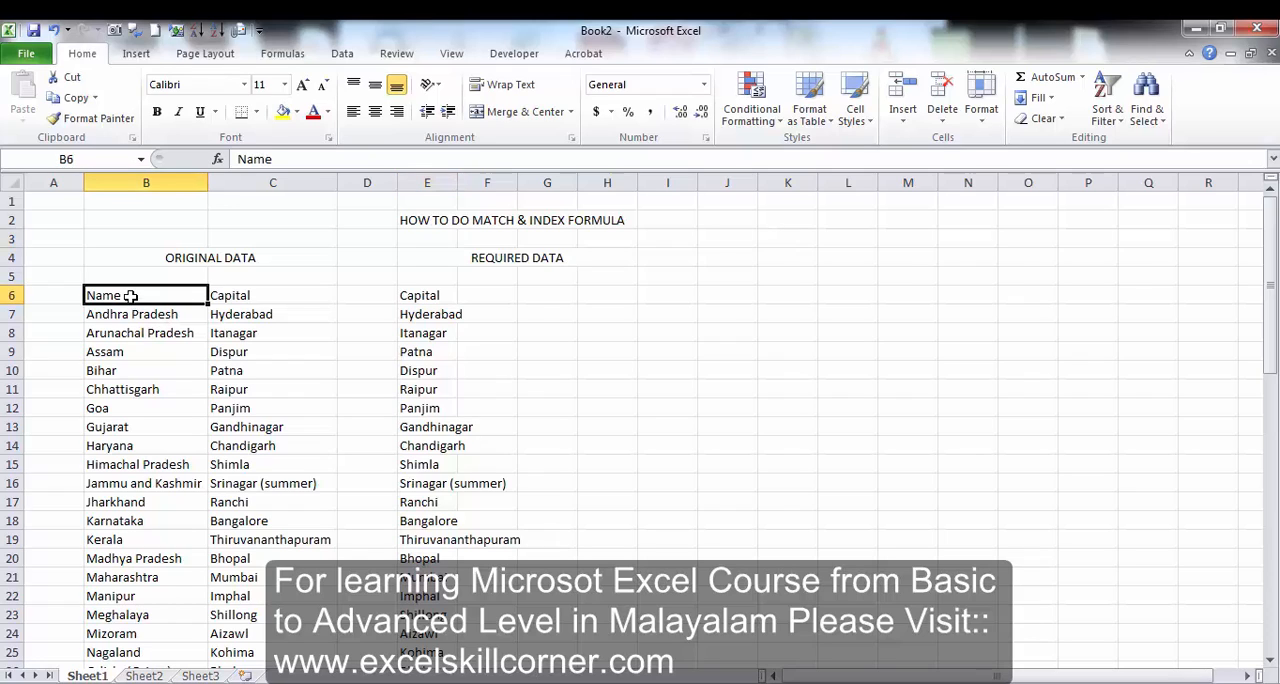
pyautogui.press('Up')
pyautogui.press('Up')
pyautogui.press('Down')
pyautogui.press('Down')
pyautogui.press('Down')
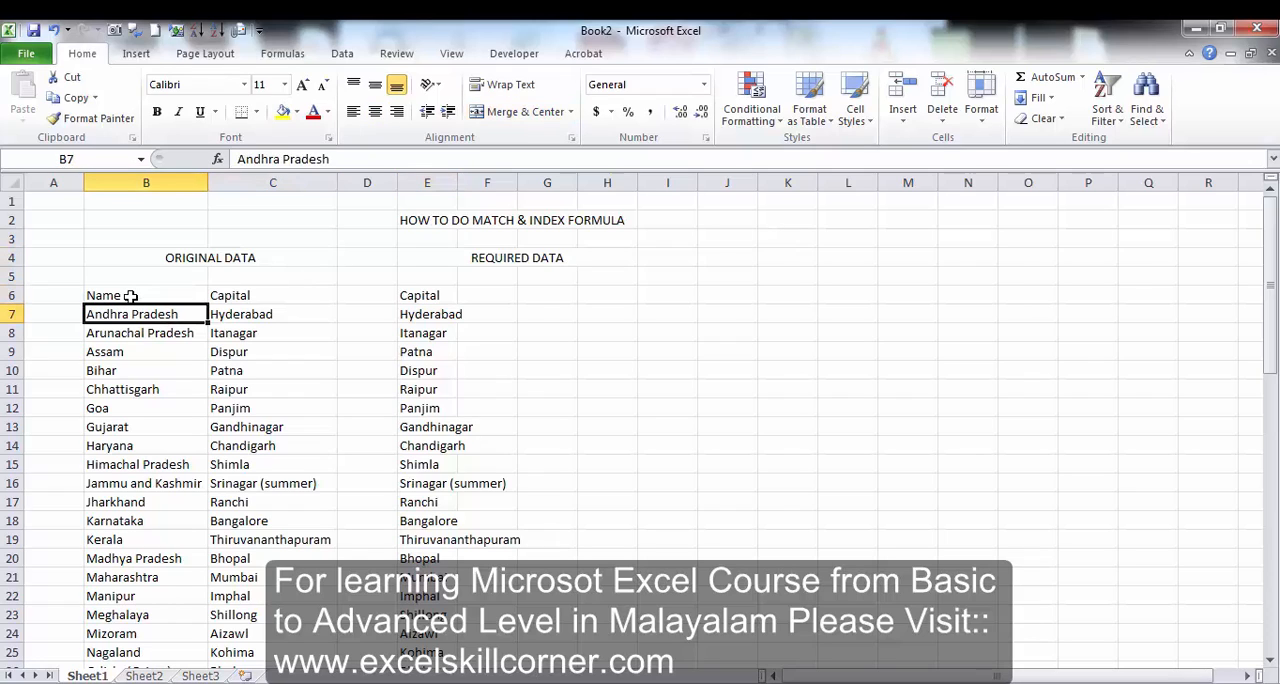
pyautogui.press('Right')
# Enter the header "States" in cell F6, next to the required Capital header.
pyautogui.press('Right')
pyautogui.press('Right')
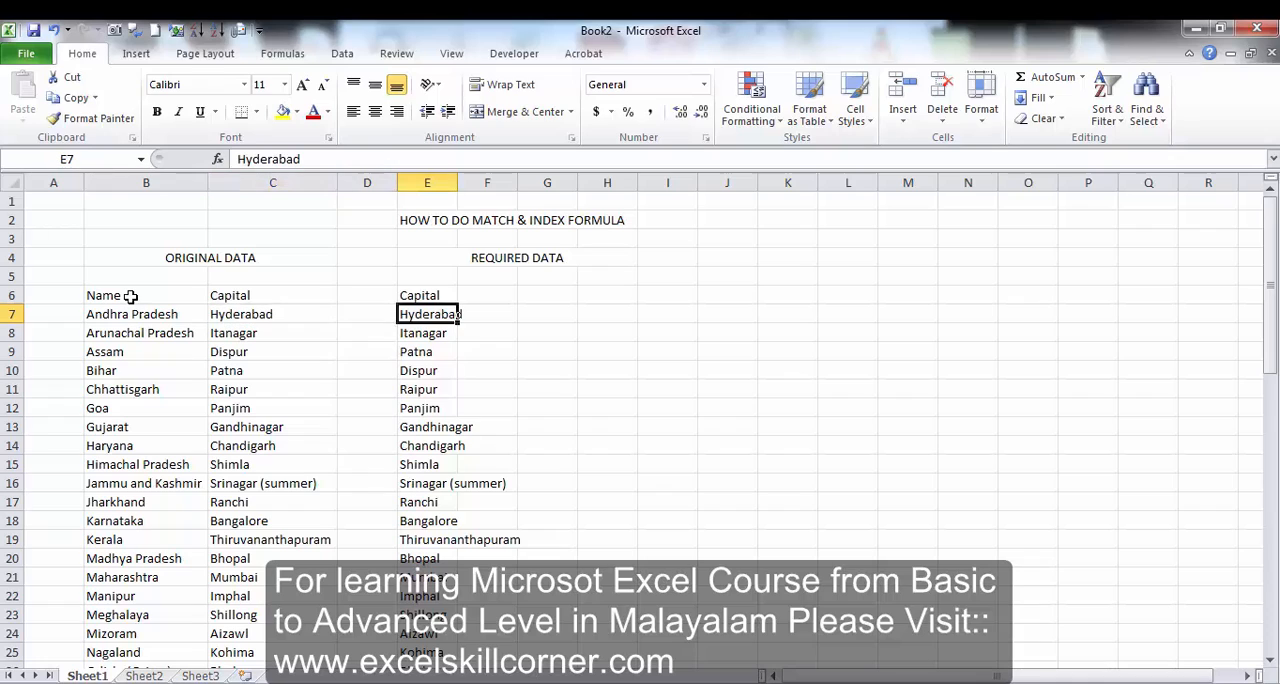
pyautogui.press('Right')
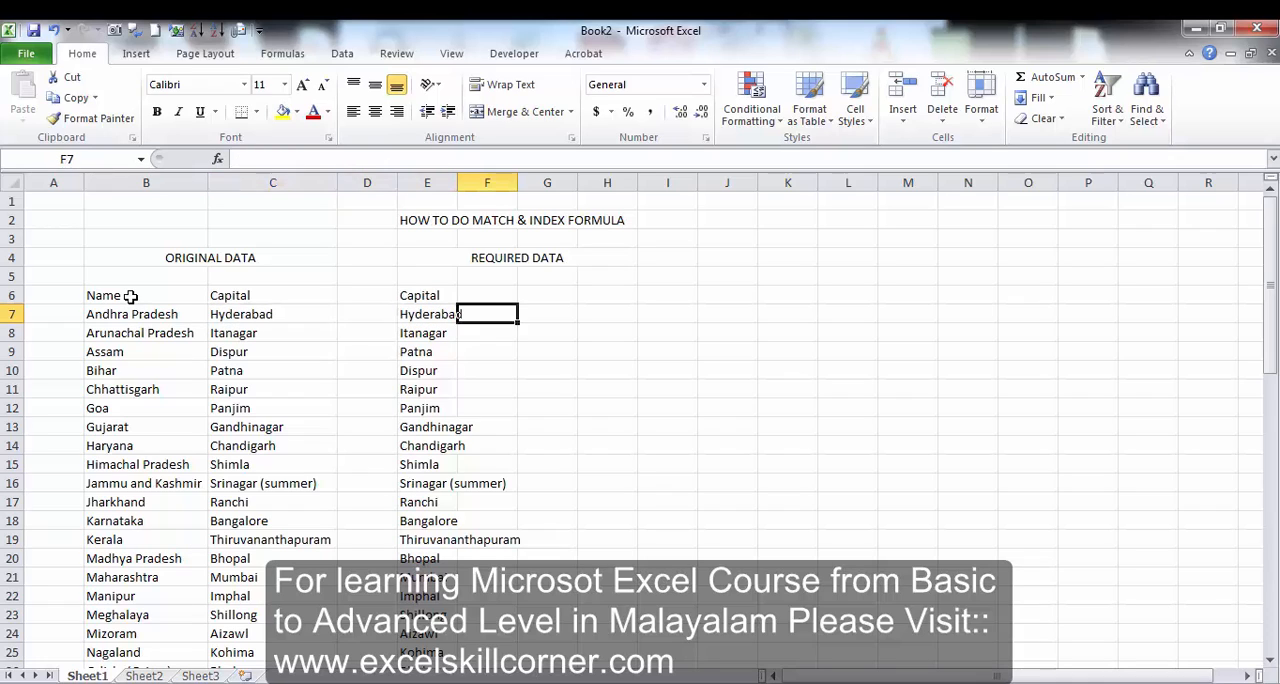
pyautogui.press('Up')
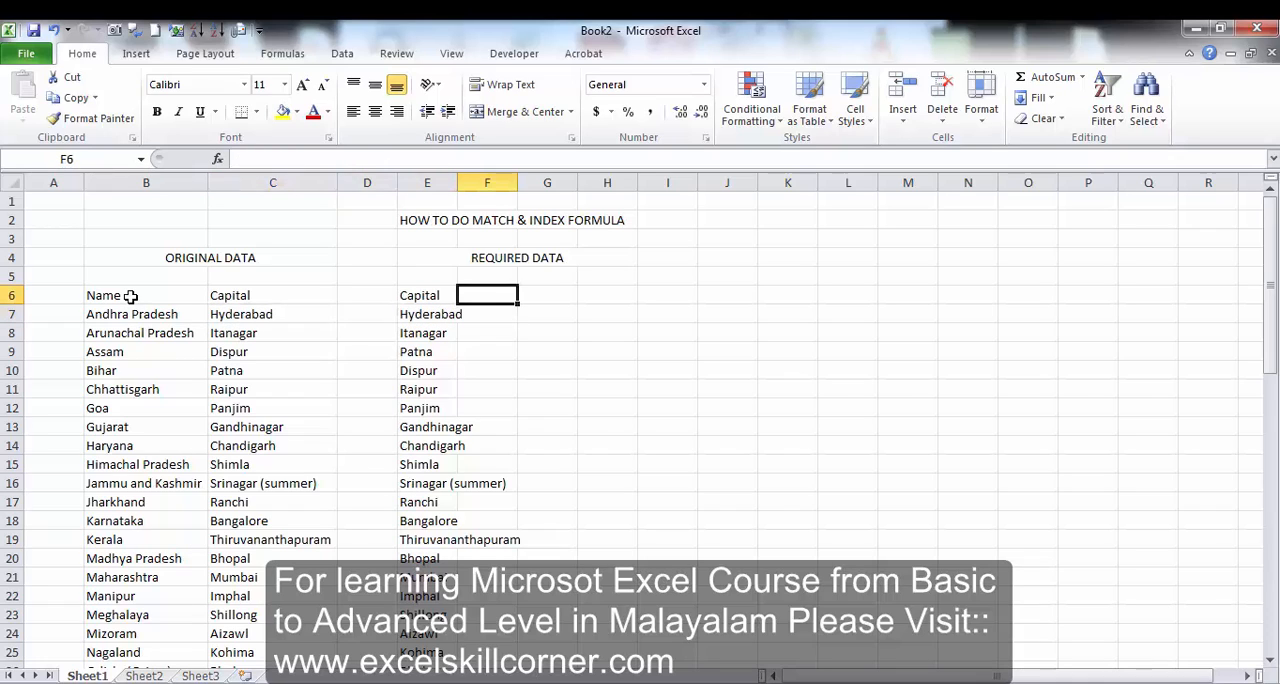
pyautogui.write('s')
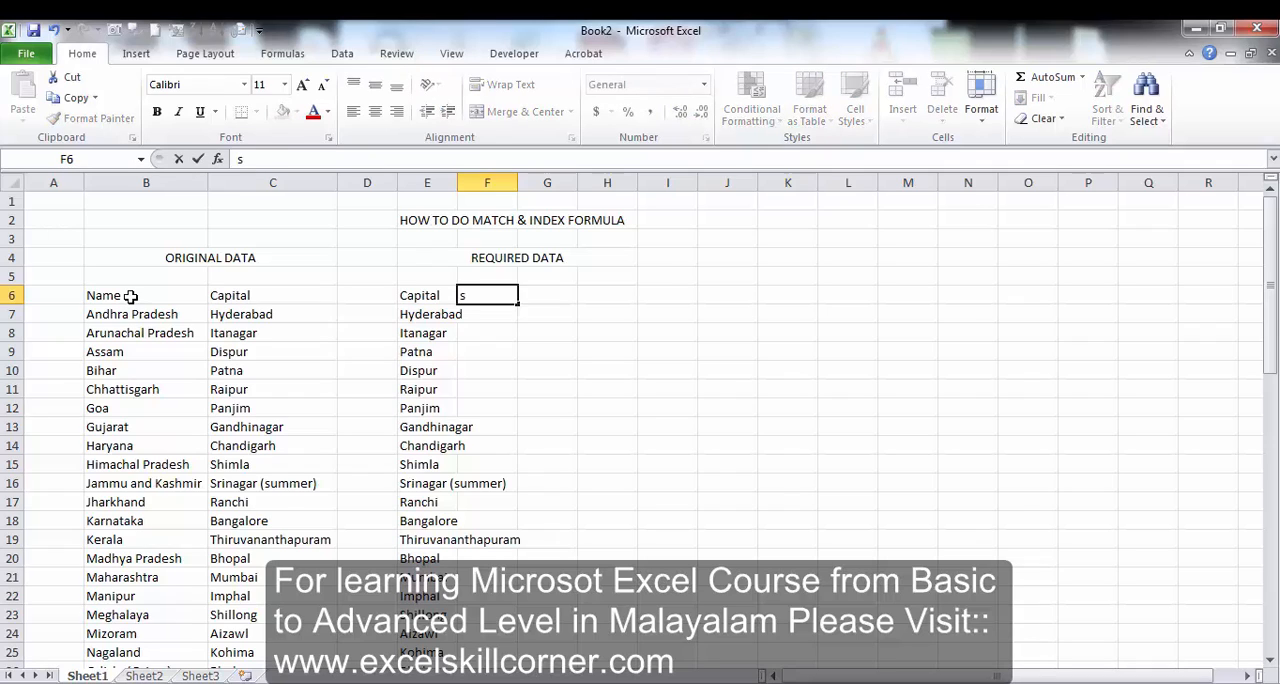
pyautogui.write('ATATES')
pyautogui.press('Return')
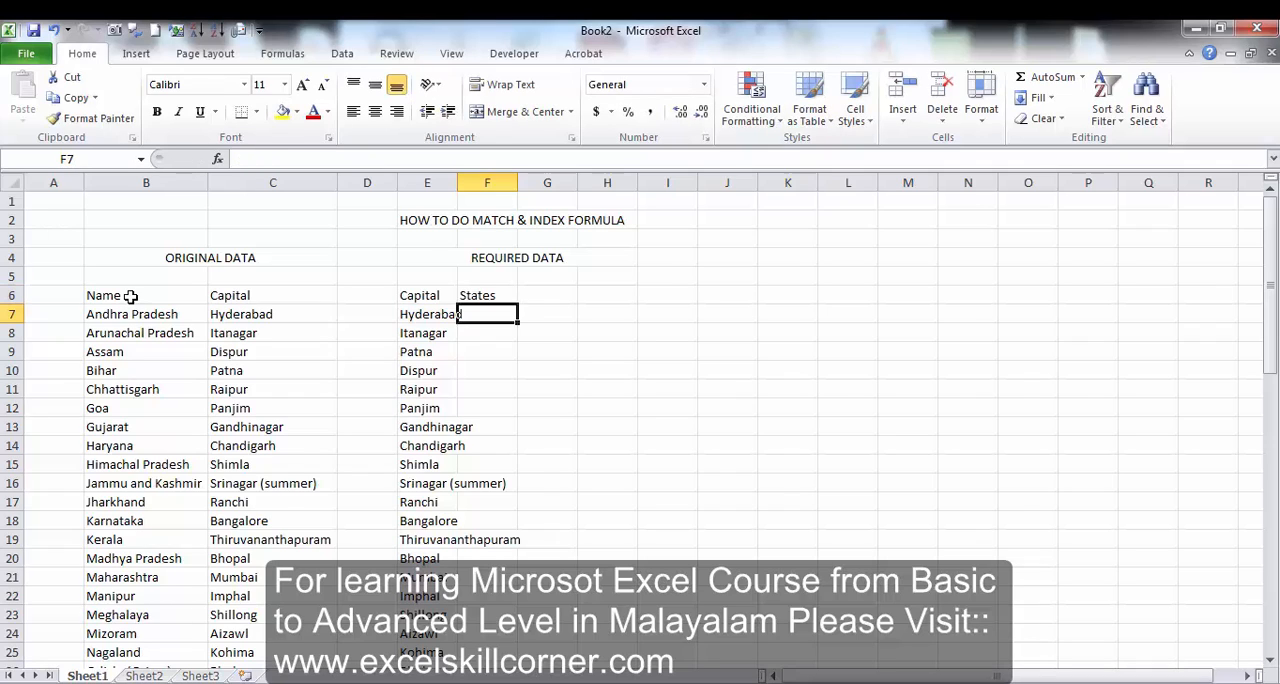
# Sort the required Capital list in E7:E34 in ascending order, continuing with the current selection only.
pyautogui.press('Left')
pyautogui.press('Left')
pyautogui.press('Left')
pyautogui.press('Left')
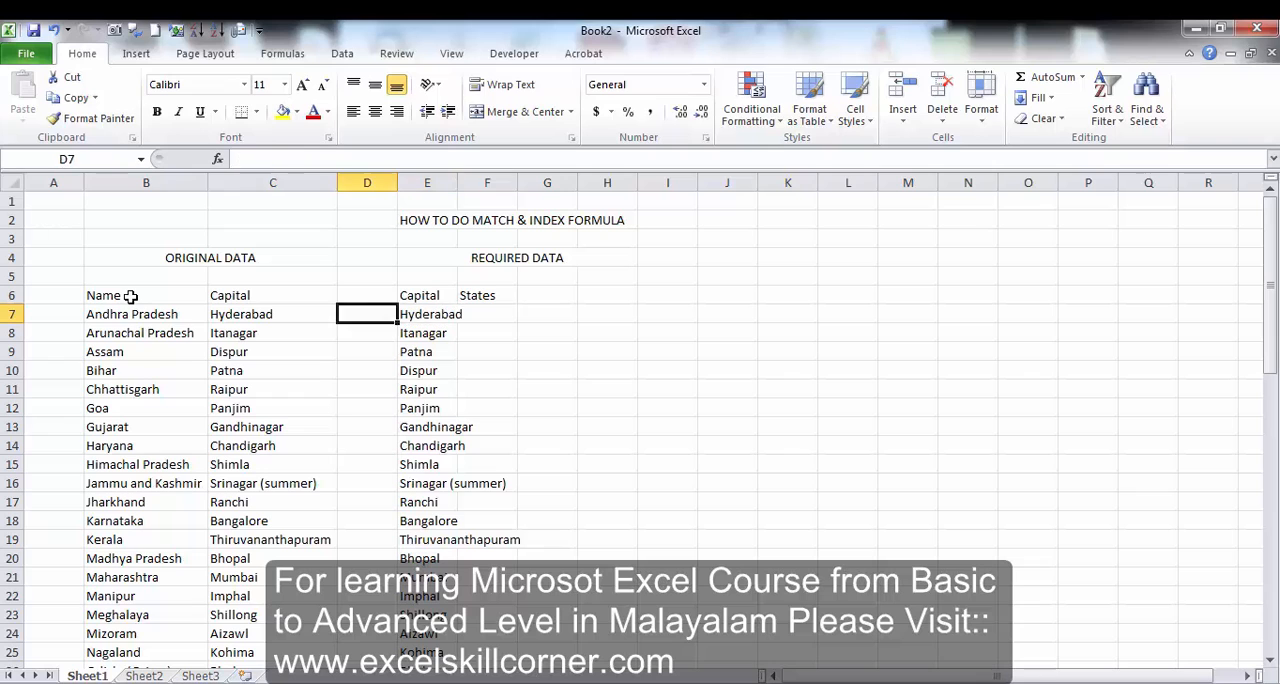
pyautogui.press('Right')
pyautogui.press('Right')
pyautogui.press('Right')
pyautogui.hotkey('ctrl', 'shift', 'Down')
pyautogui.hotkey('alt', 'd')
pyautogui.press('s')
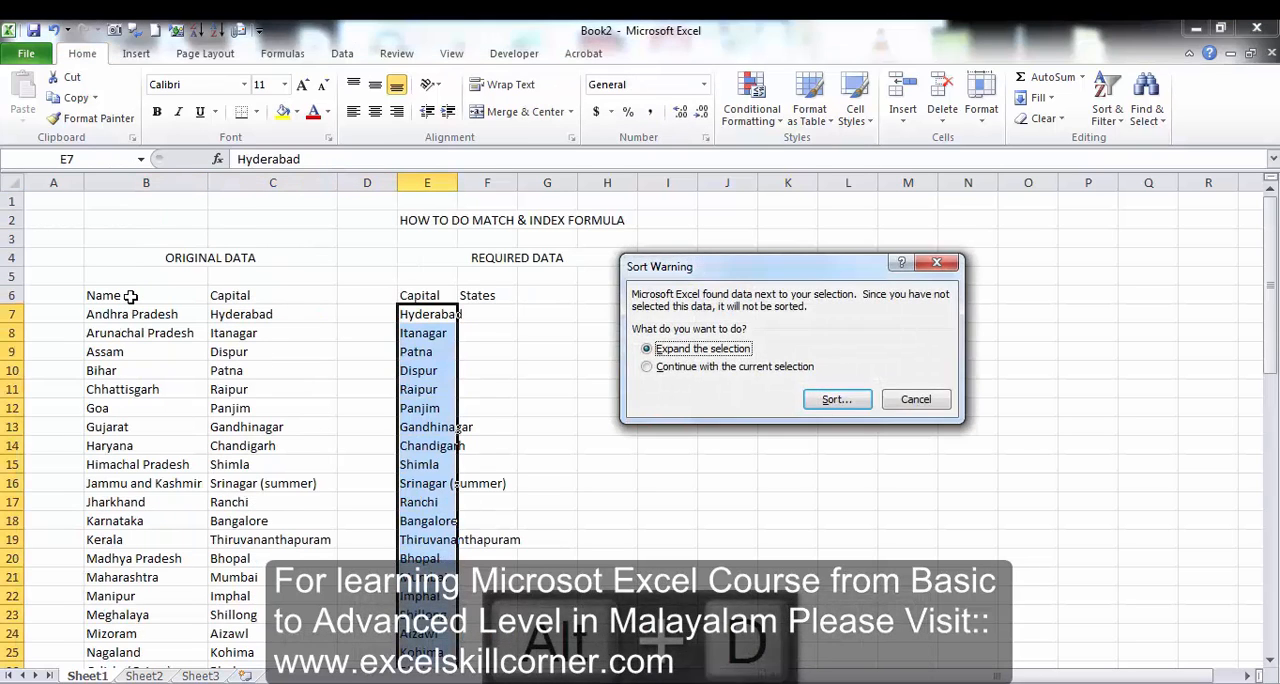
pyautogui.press('Down')
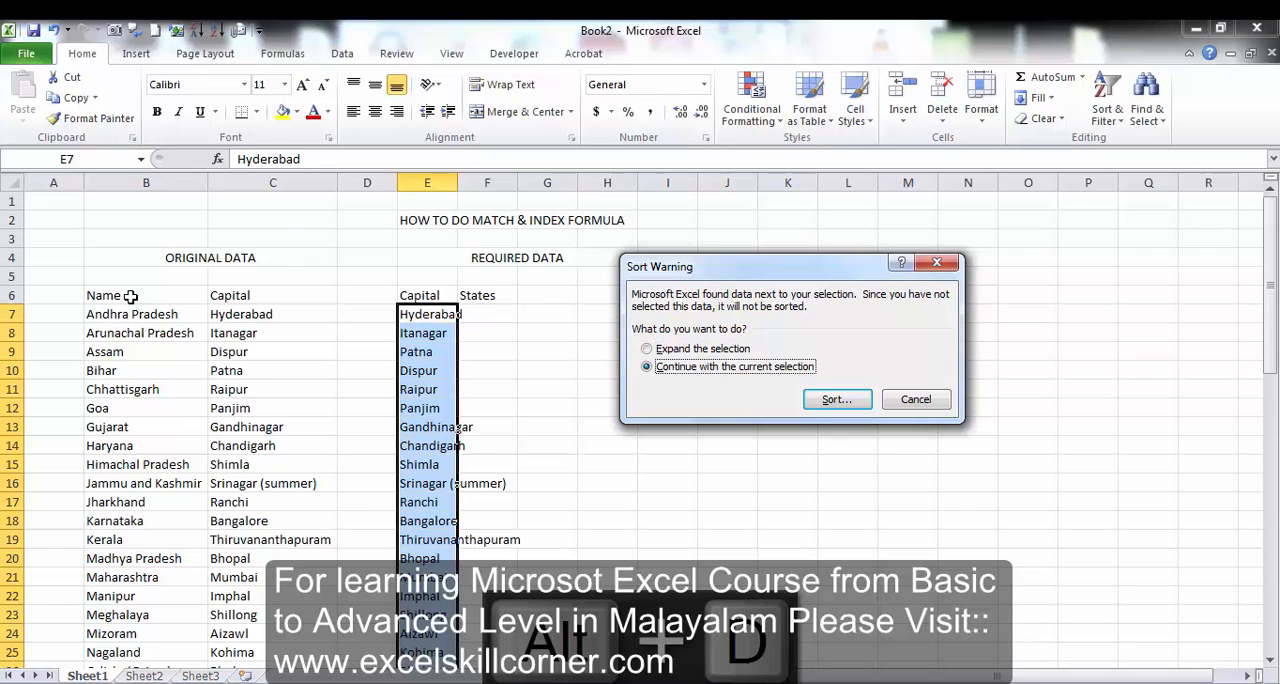
pyautogui.press('Return')
pyautogui.press('Return')
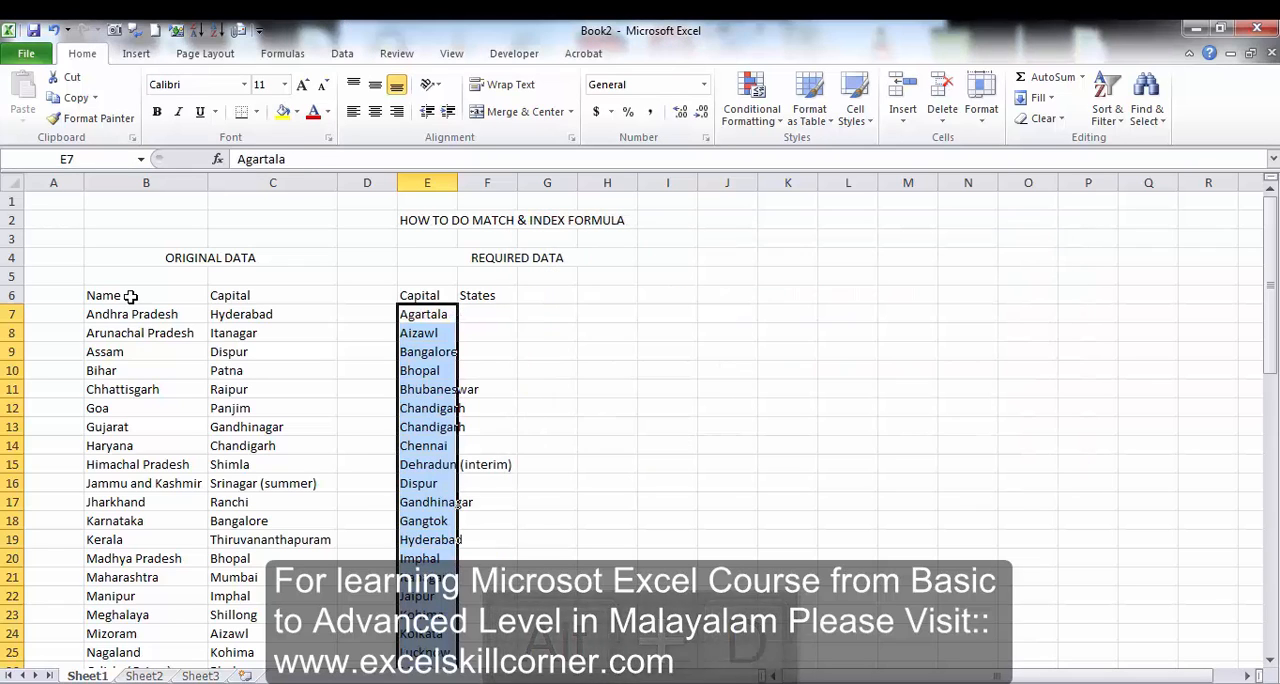
# Compare the start of the sorted required Capital list with the original Name and Capital columns.
pyautogui.press('Up')
pyautogui.press('Down')
pyautogui.press('Left')
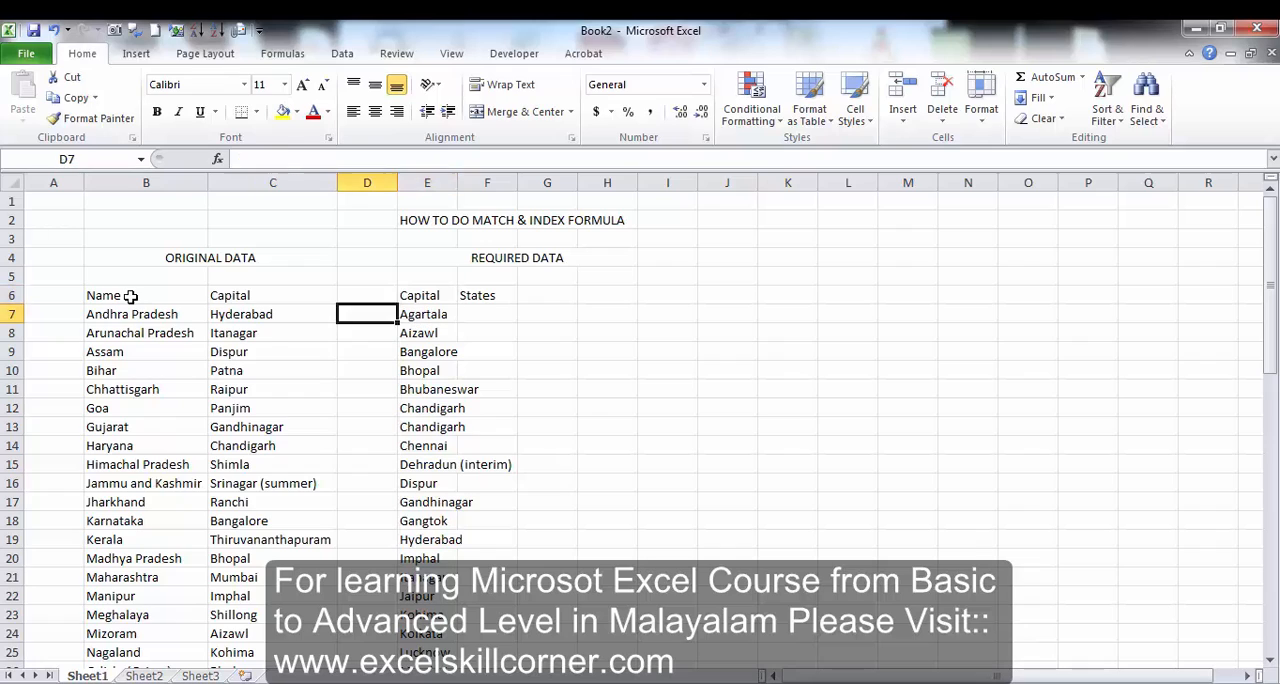
pyautogui.press('Left')
pyautogui.press('Left')
pyautogui.press('Right')
pyautogui.press('Right')
pyautogui.press('Right')
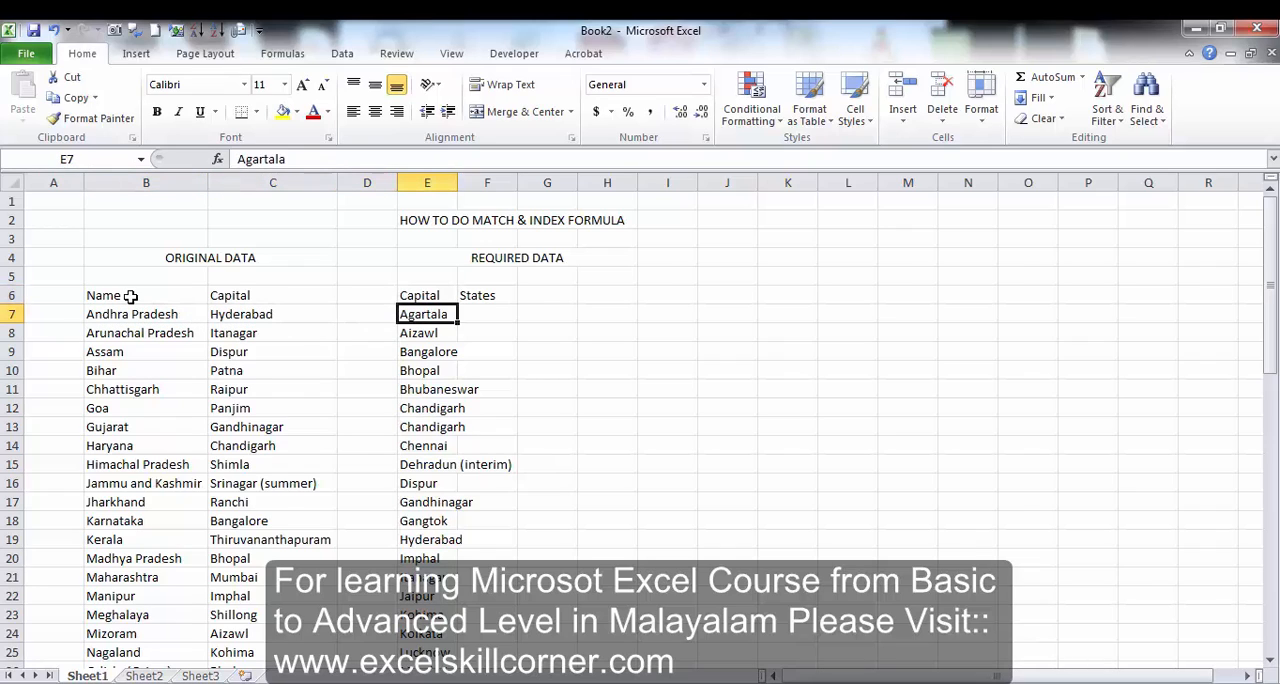
pyautogui.press('Left')
pyautogui.press('Left')
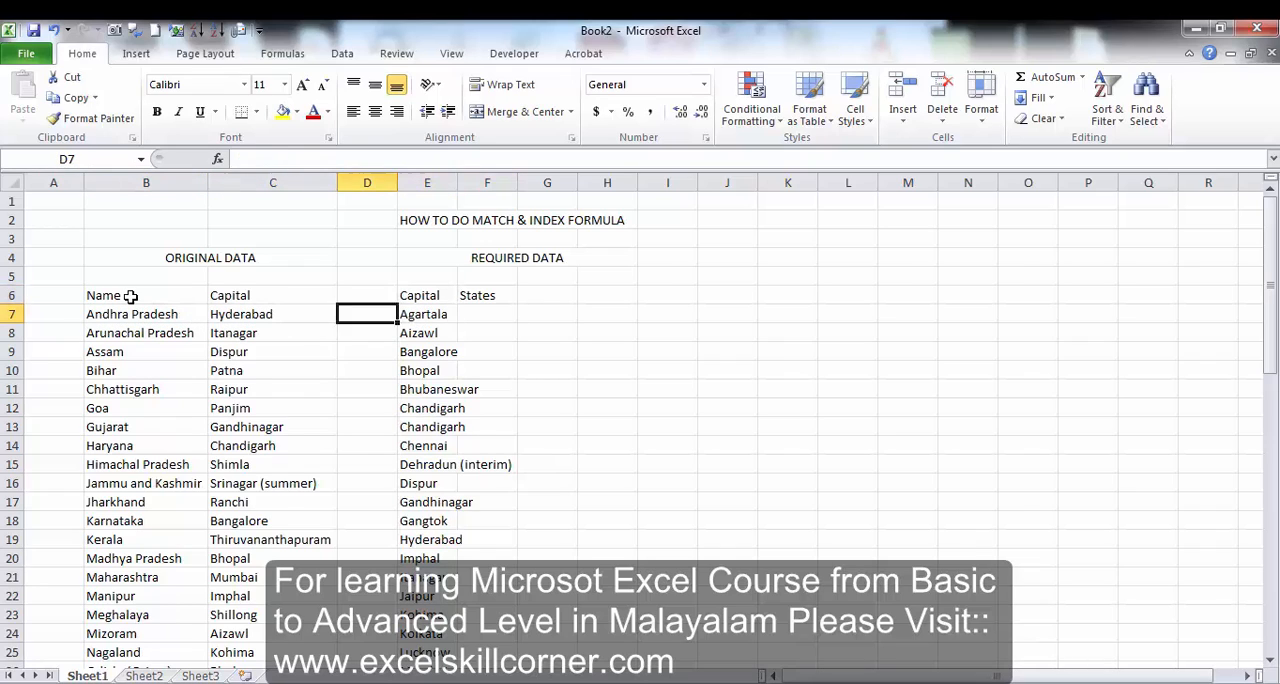
pyautogui.press('Right')
# Start a MATCH formula in cell F7 with the absolute range $E$7:$E$34 as its lookup value.
pyautogui.press('Right')
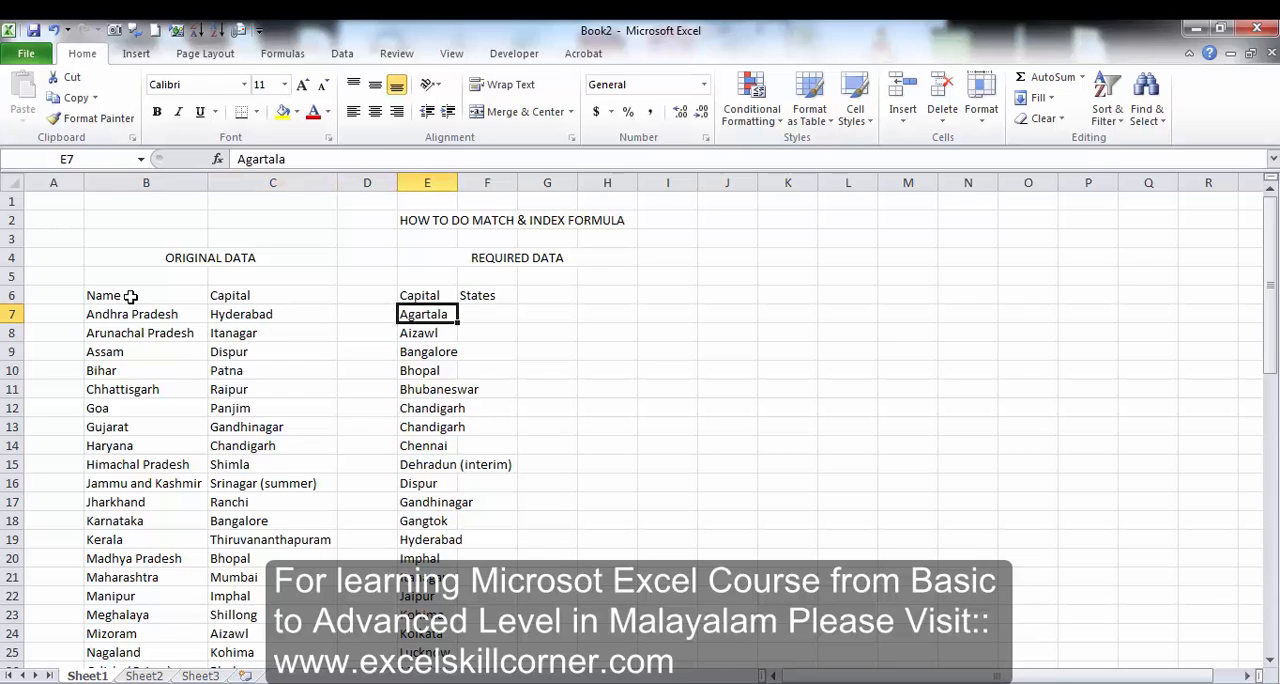
pyautogui.press('Right')
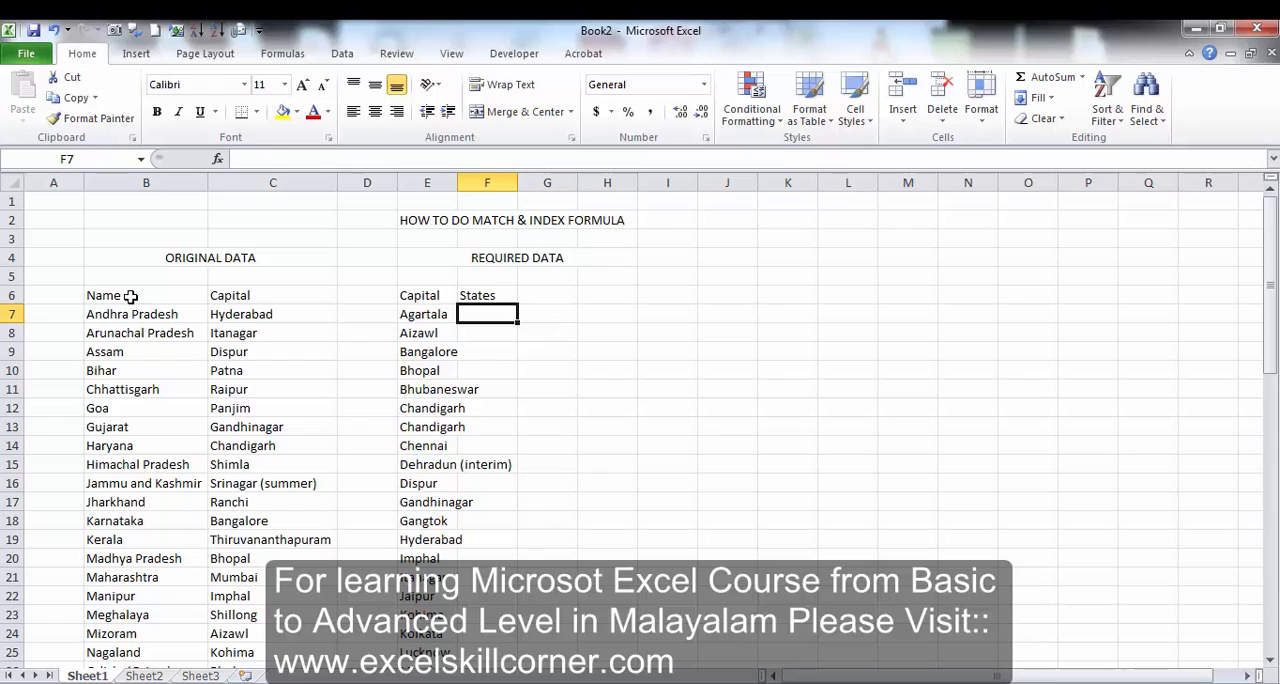
pyautogui.press('Up')
pyautogui.press('Up')
pyautogui.press('Down')
pyautogui.press('Down')
pyautogui.write('=mat')
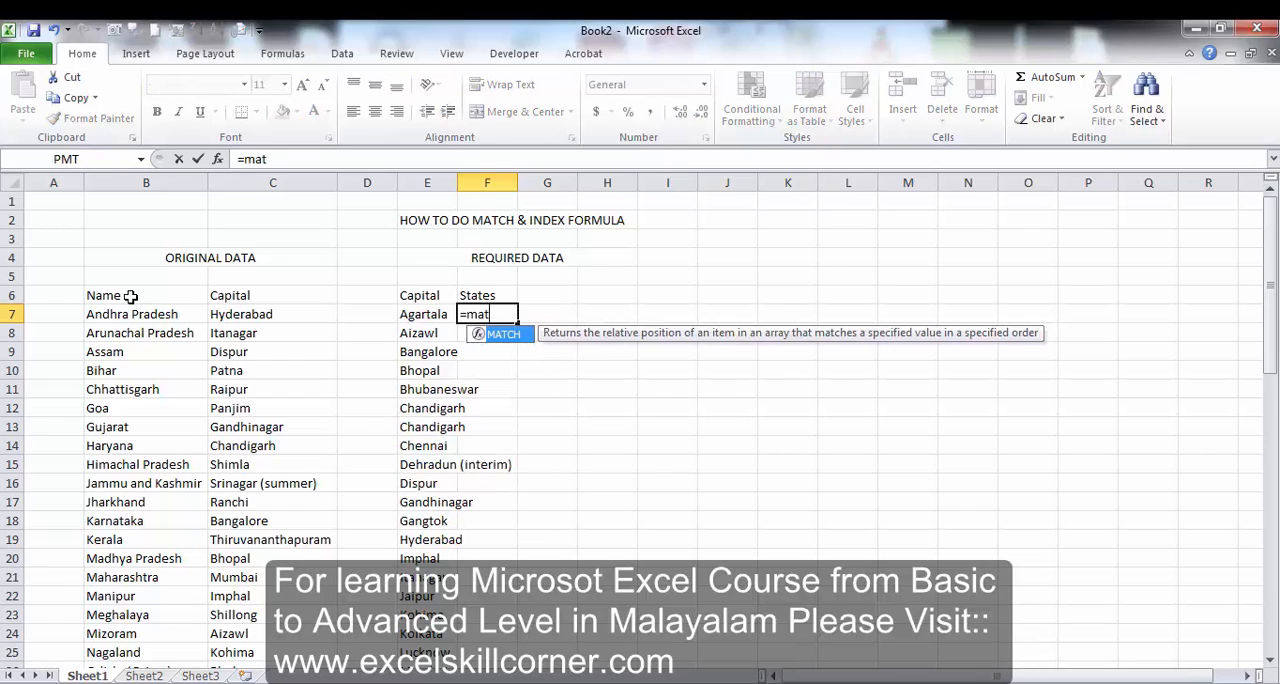
pyautogui.write('ch(')
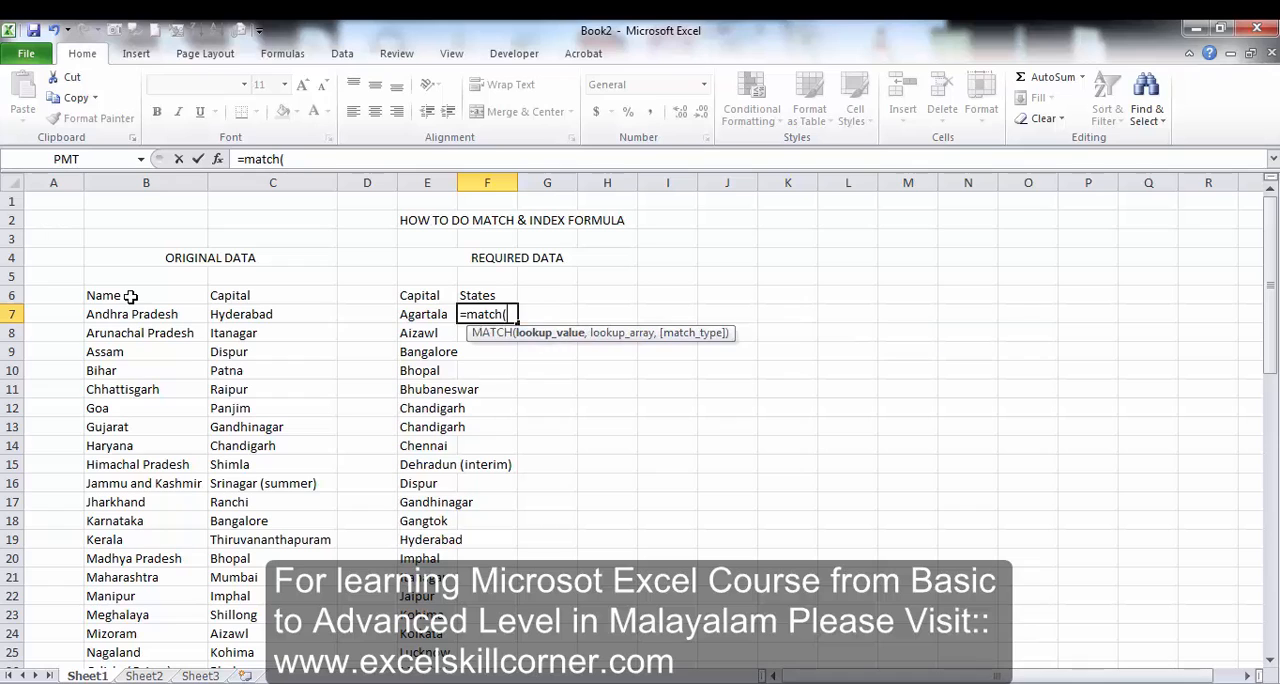
pyautogui.press('Left')
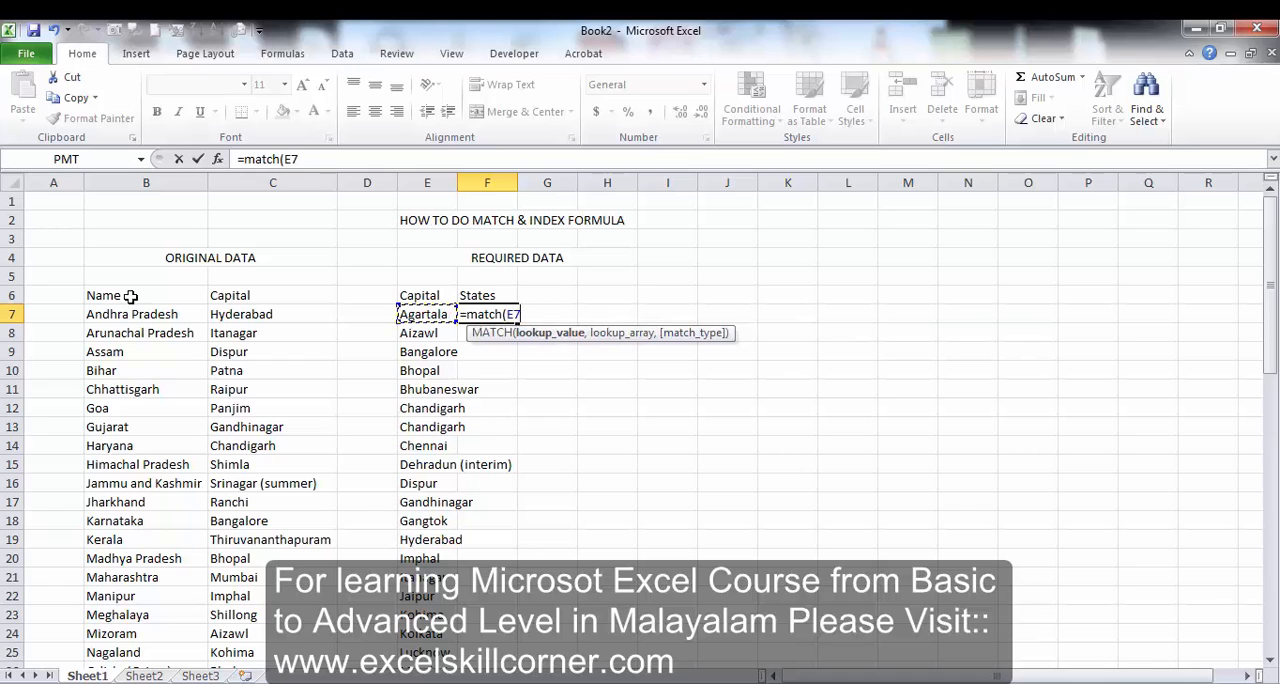
pyautogui.hotkey('ctrl', 'shift', 'Down')
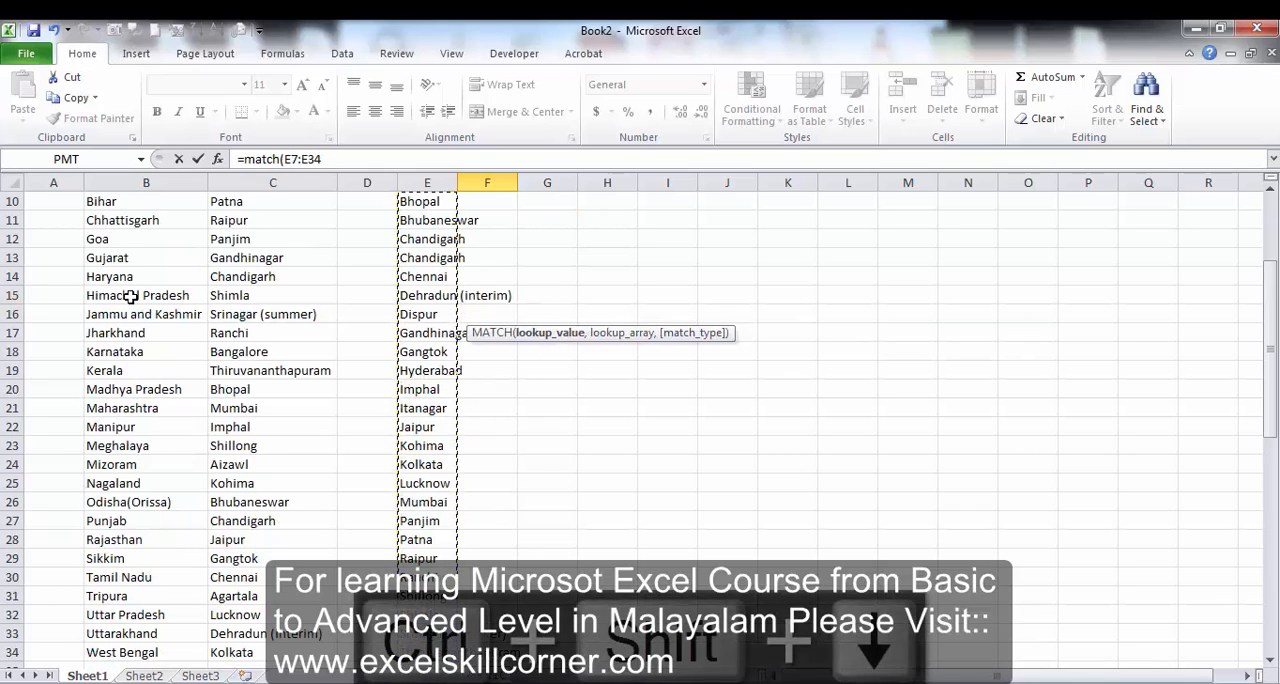
pyautogui.press('F4')
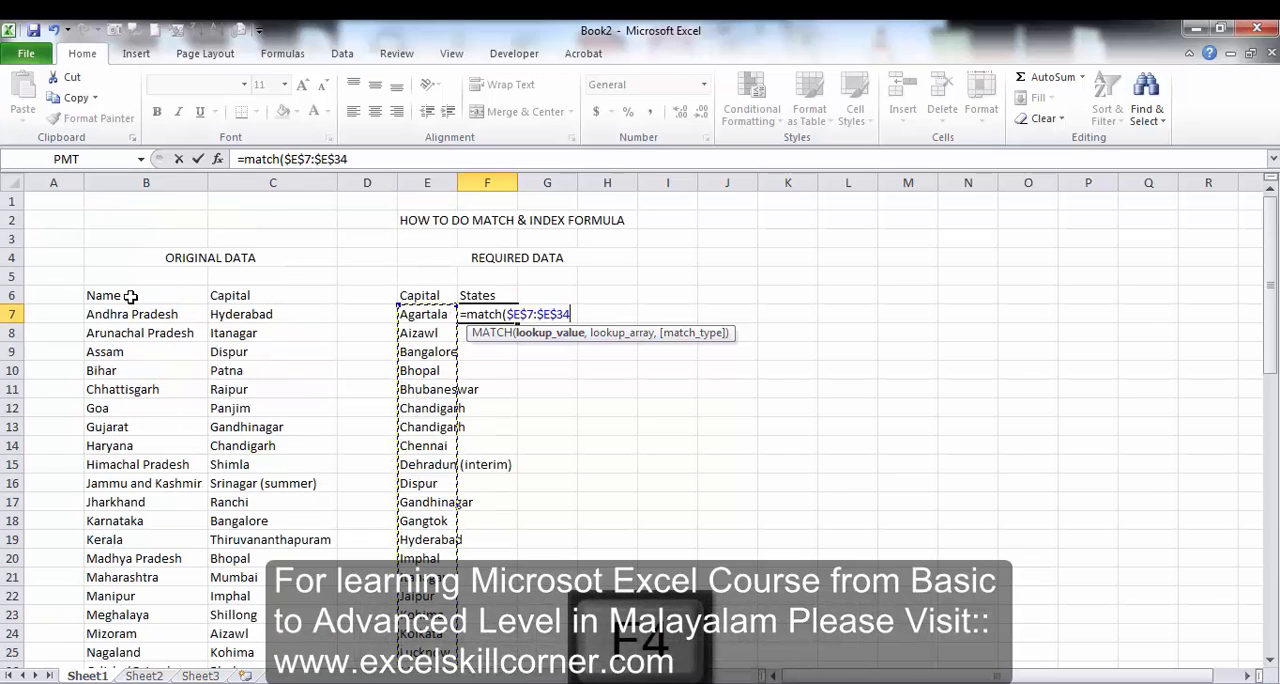
# Complete the MATCH formula in F7 with the lookup array $C$7:$C$34 and match type 0.
pyautogui.write(',')
pyautogui.click(227, 316)
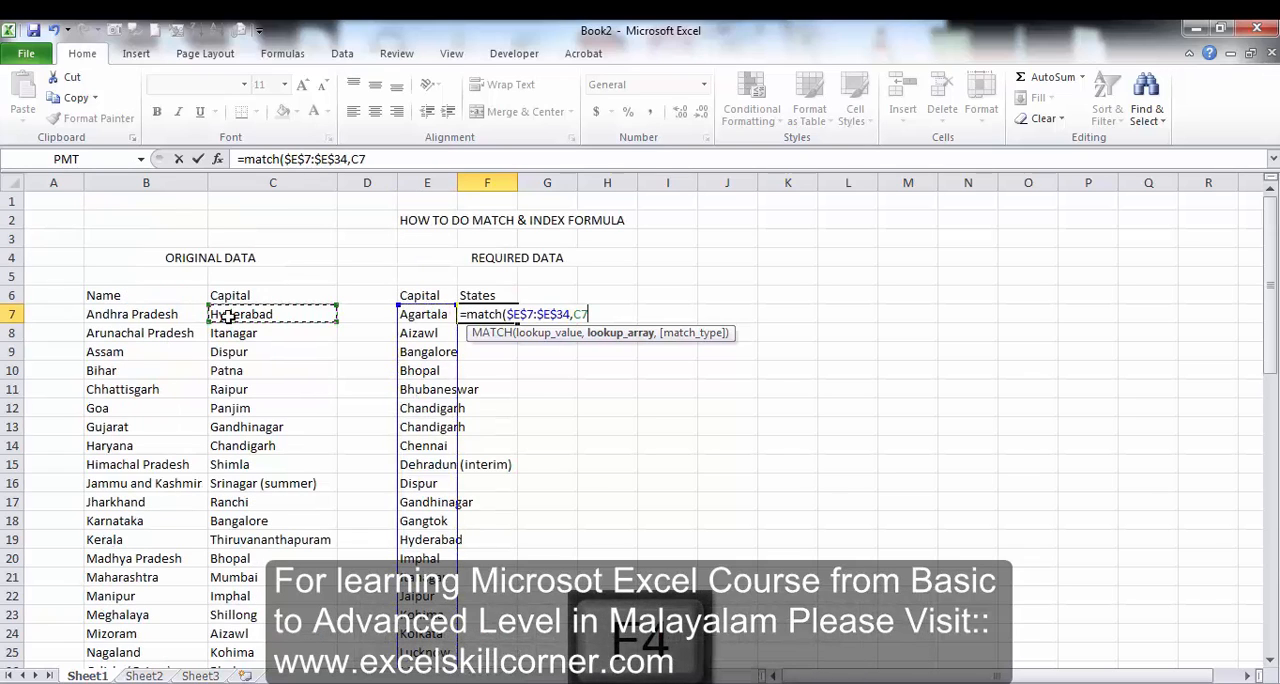
pyautogui.hotkey('ctrl', 'shift', 'Down')
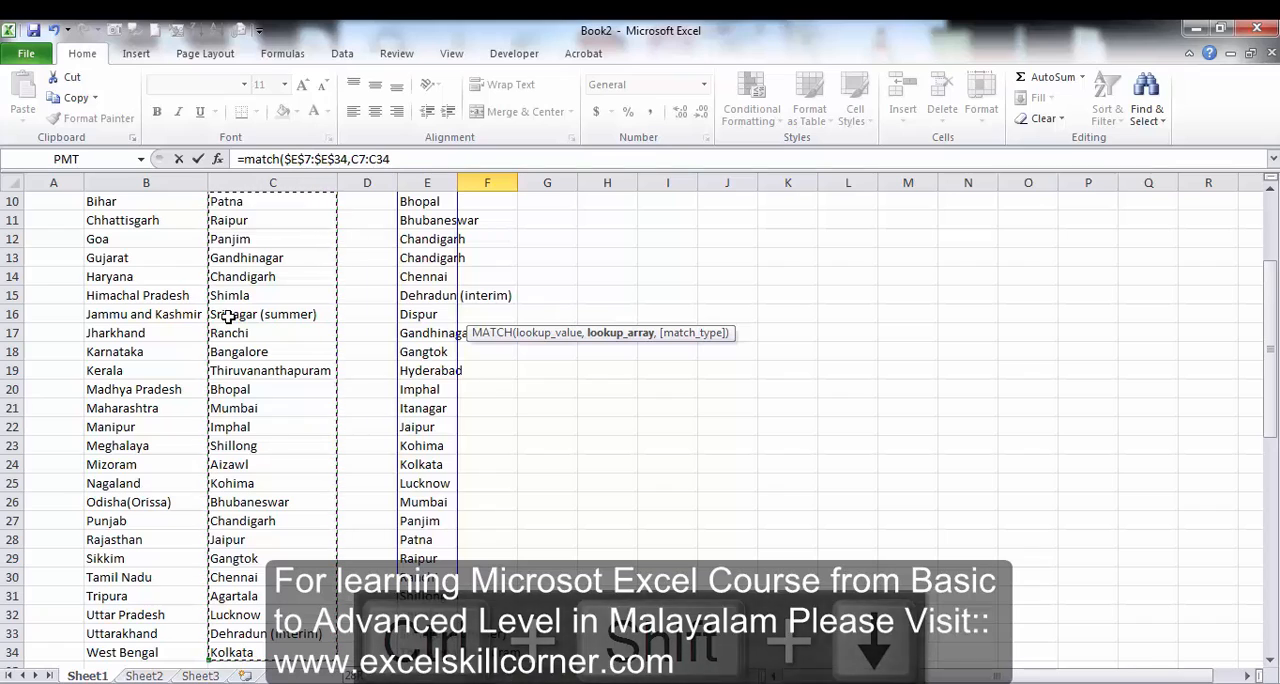
pyautogui.press('F4')
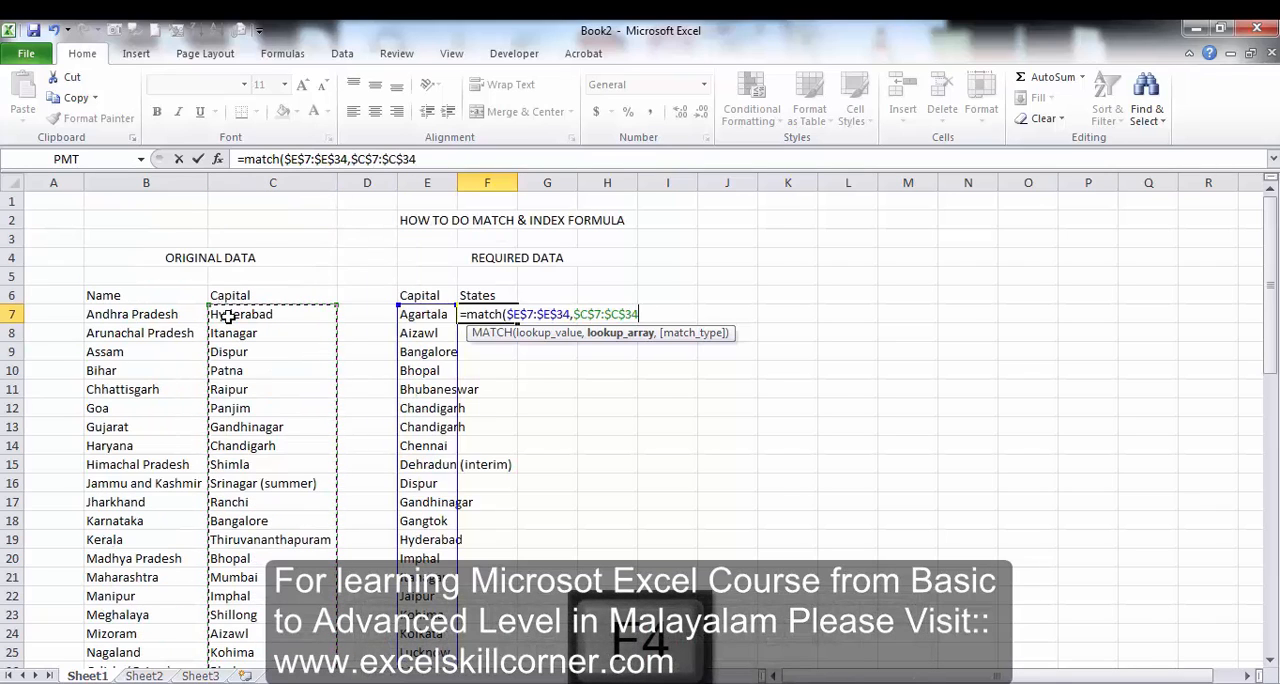
pyautogui.write(',0')
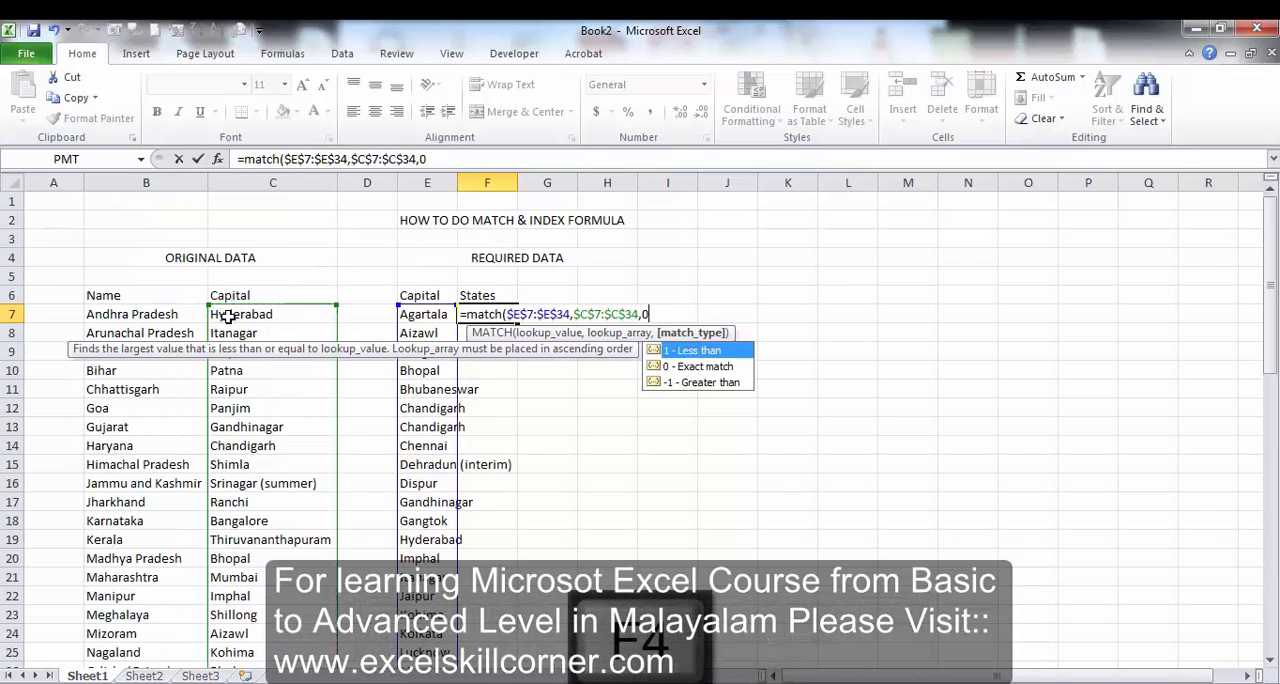
pyautogui.write(')')
pyautogui.press('Return')
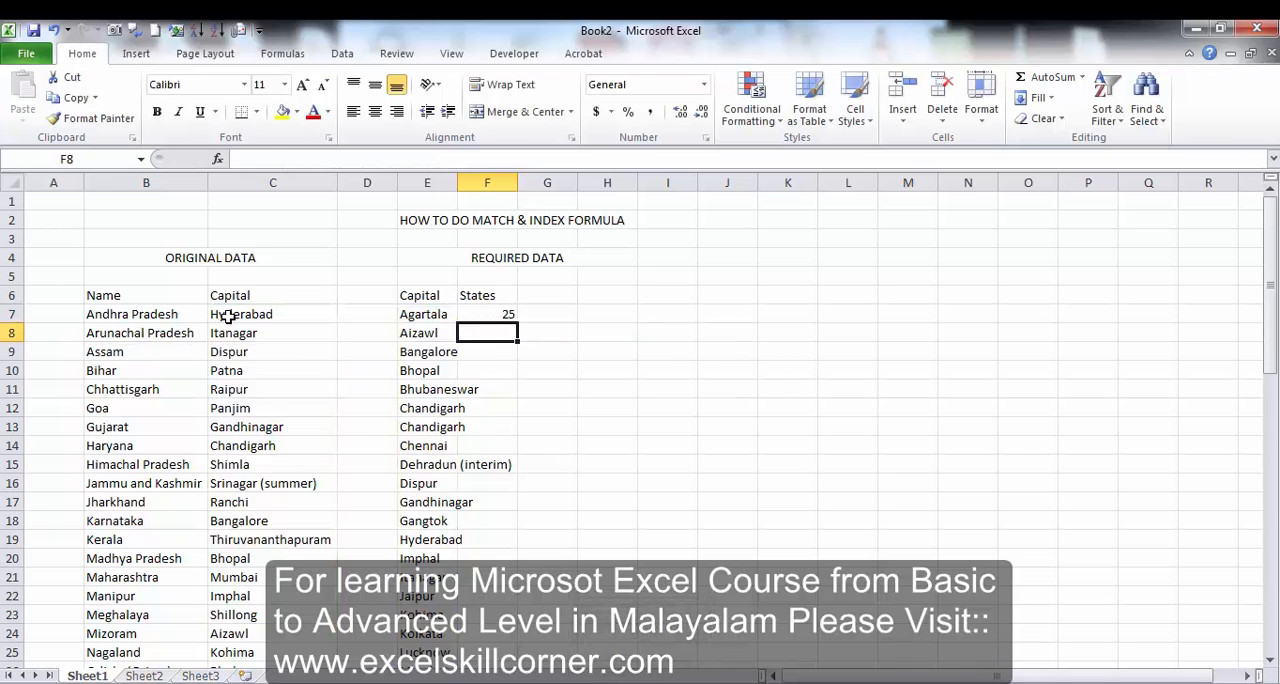
# Fill the MATCH formula from F7 down to F34, alongside the whole required Capital list.
pyautogui.press('Left')
pyautogui.hotkey('ctrl', 'Down')
pyautogui.press('Right')
pyautogui.hotkey('ctrl', 'shift', 'Up')
pyautogui.hotkey('ctrl', 'd')
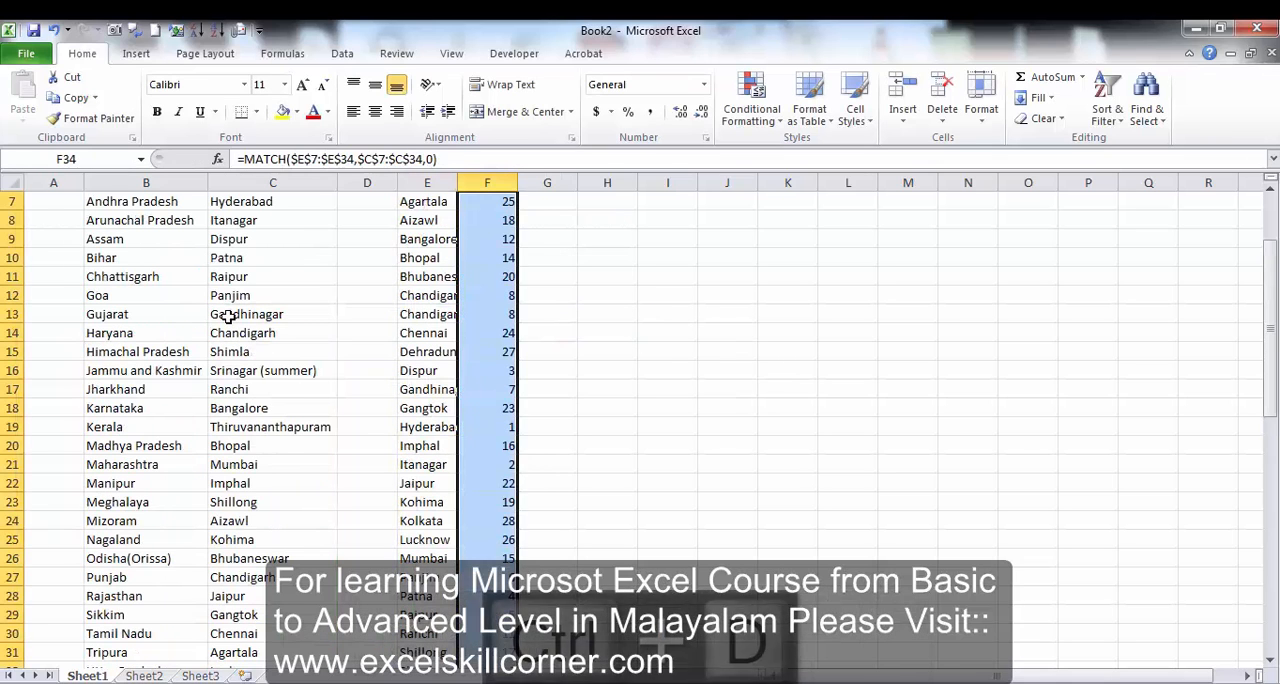
pyautogui.hotkey('ctrl', 'Up')
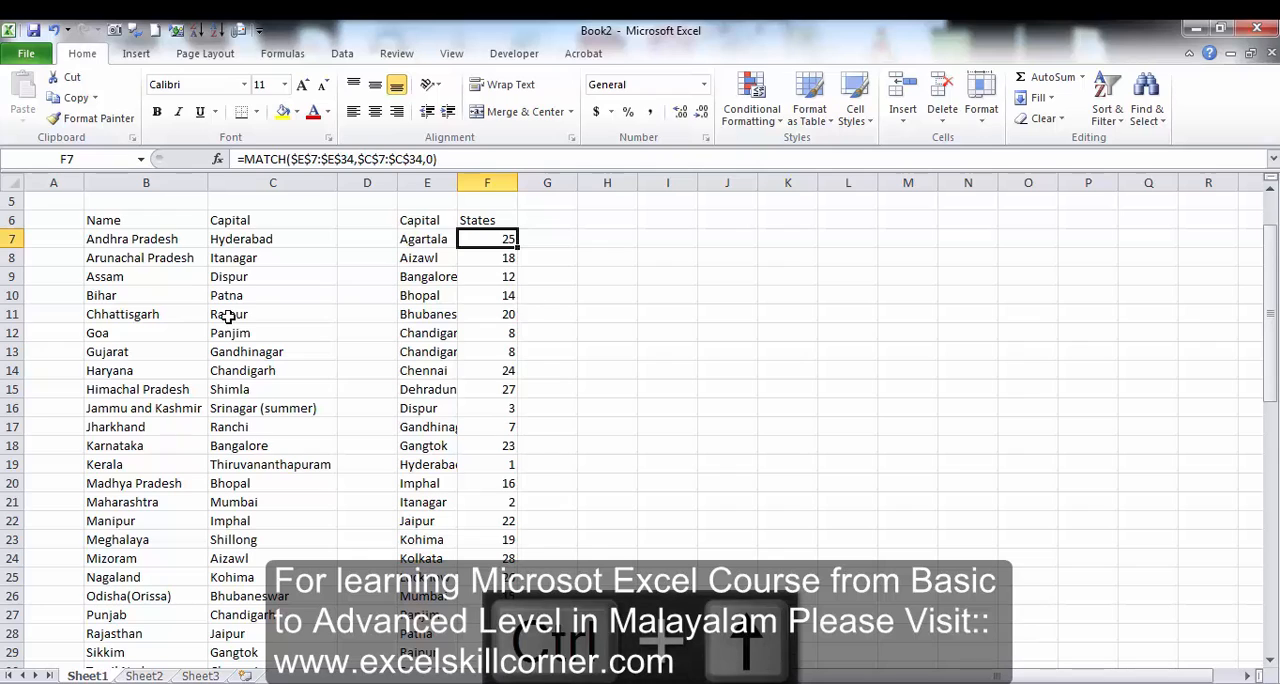
# Look up Agartala in the original Capital column to check the position returned by MATCH.
pyautogui.press('Left')
pyautogui.press('Right')
pyautogui.press('Left')
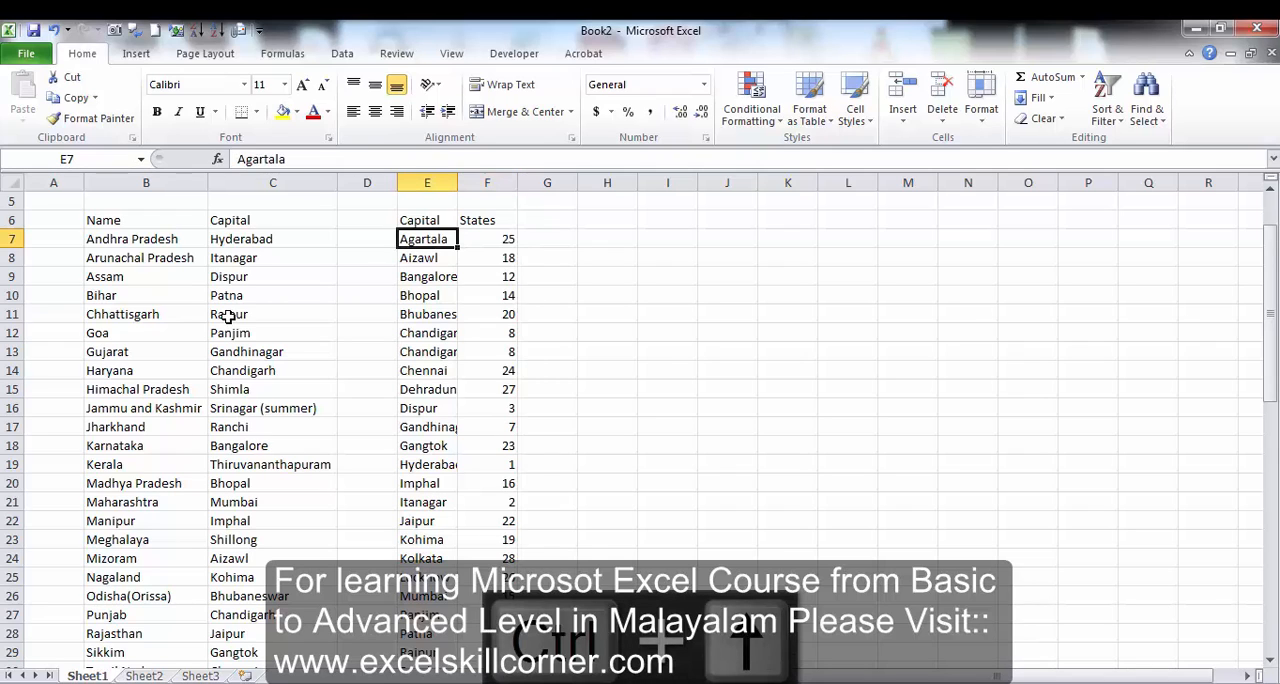
pyautogui.press('Left')
pyautogui.press('Left')
pyautogui.press('Down')
pyautogui.press('Down')
pyautogui.press('Down')
pyautogui.press('Down')
pyautogui.press('Down')
pyautogui.press('Down')
pyautogui.press('Down')
pyautogui.press('Down')
pyautogui.press('Down')
pyautogui.press('Down')
pyautogui.press('Down')
pyautogui.press('Down')
pyautogui.press('Down')
pyautogui.press('Down')
pyautogui.press('Down')
pyautogui.press('Down')
pyautogui.press('Down')
pyautogui.press('Down')
pyautogui.press('Down')
pyautogui.press('Down')
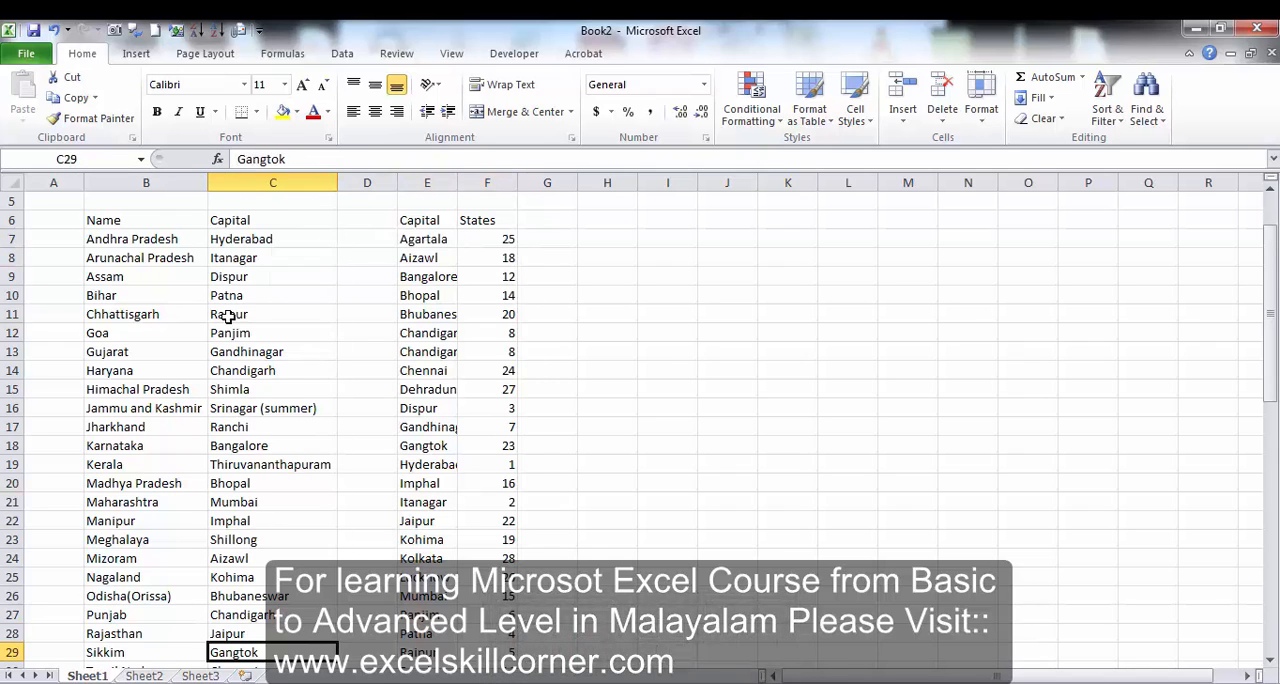
pyautogui.press('Down')
pyautogui.press('Down')
pyautogui.press('Down')
pyautogui.press('Up')
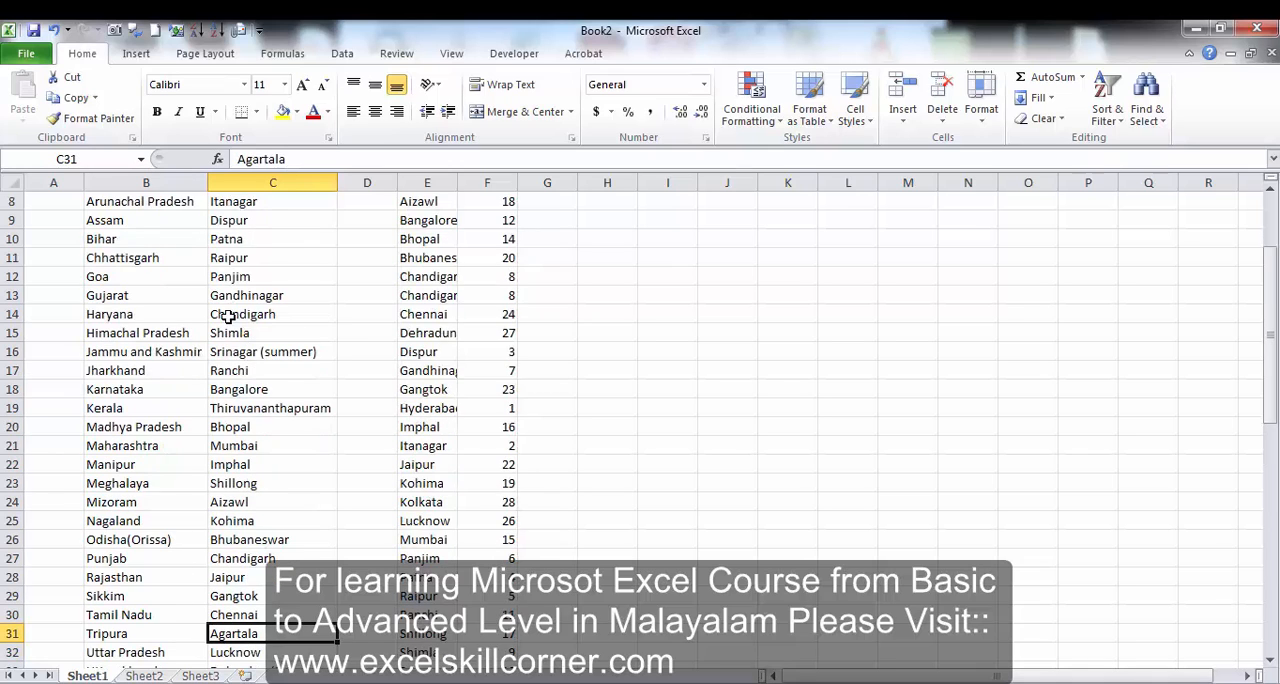
# Review the MATCH formula in F7 against the original state names, finishing at the empty cell G7.
pyautogui.hotkey('ctrl', 'Up')
pyautogui.press('Up')
pyautogui.press('Right')
pyautogui.press('Right')
pyautogui.press('Right')
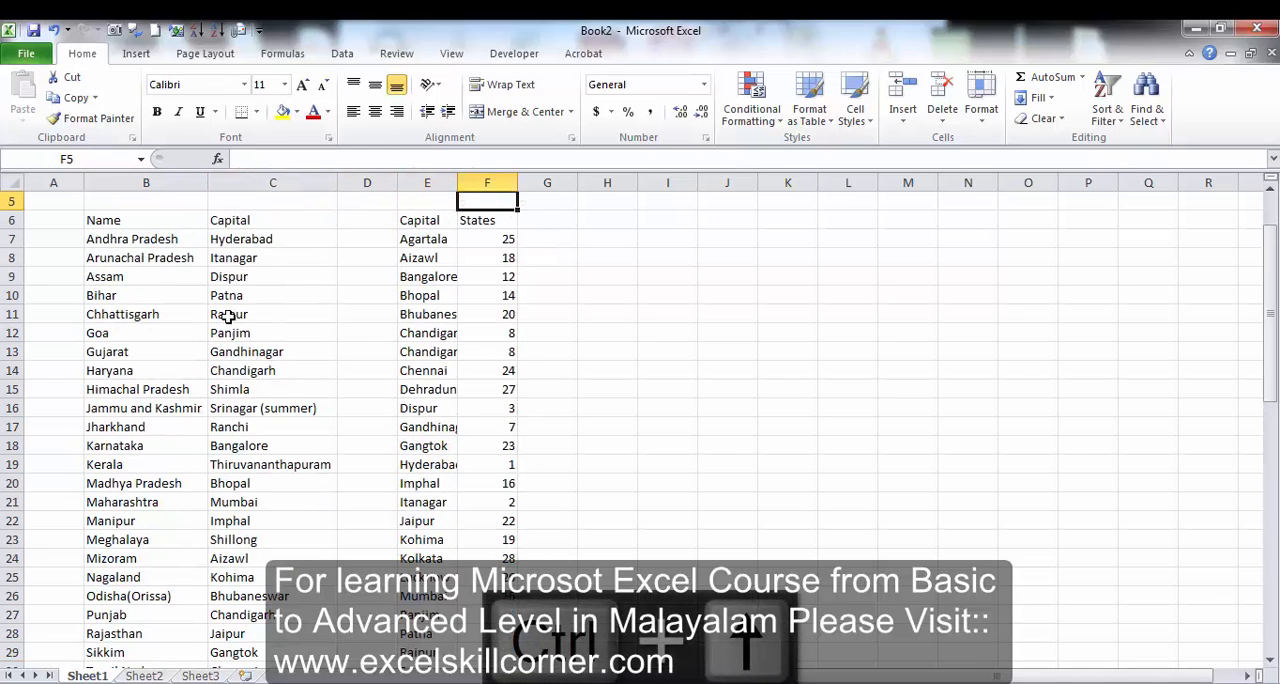
pyautogui.press('Down')
pyautogui.press('Down')
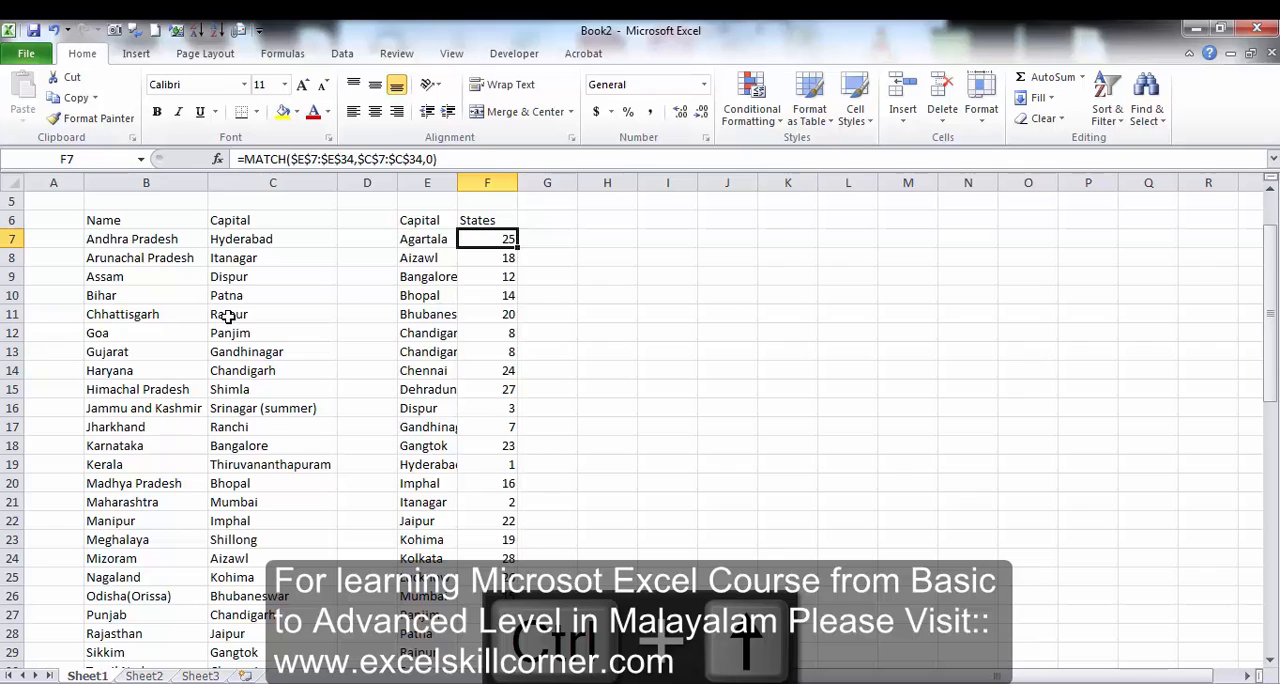
pyautogui.press('Left')
pyautogui.press('Left')
pyautogui.press('Left')
pyautogui.press('Left')
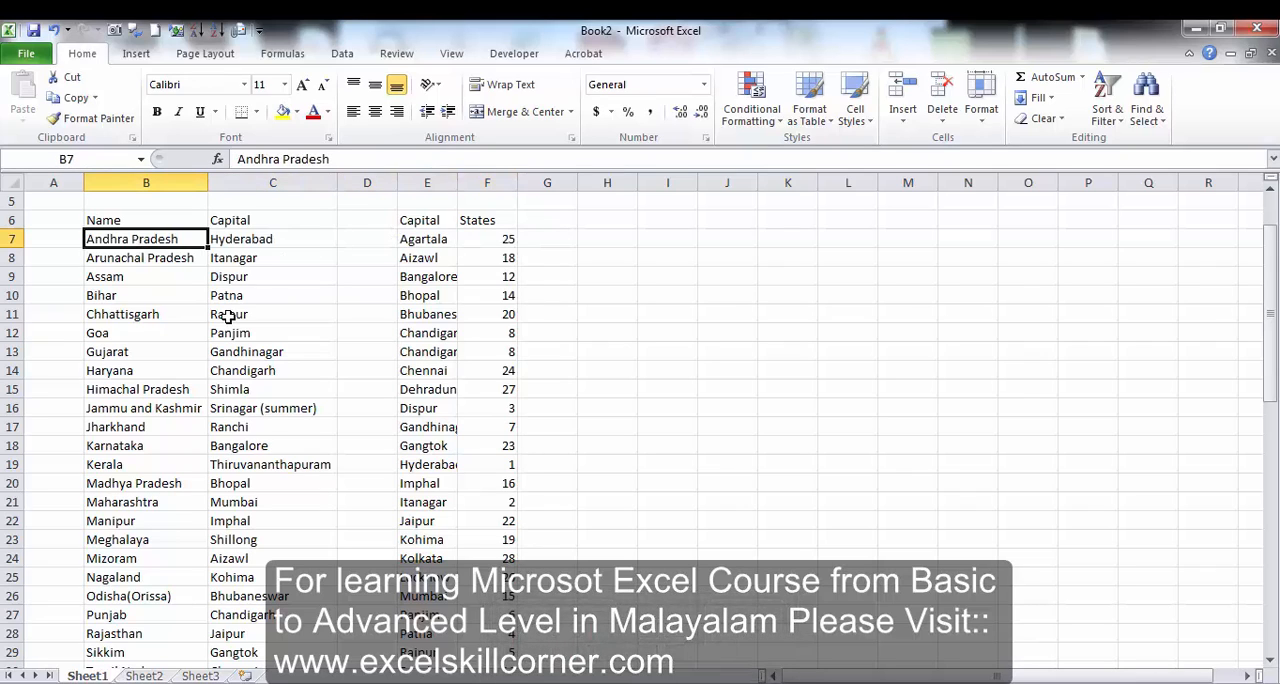
pyautogui.press('Right')
pyautogui.press('Right')
pyautogui.press('Right')
pyautogui.press('Right')
pyautogui.press('Right')
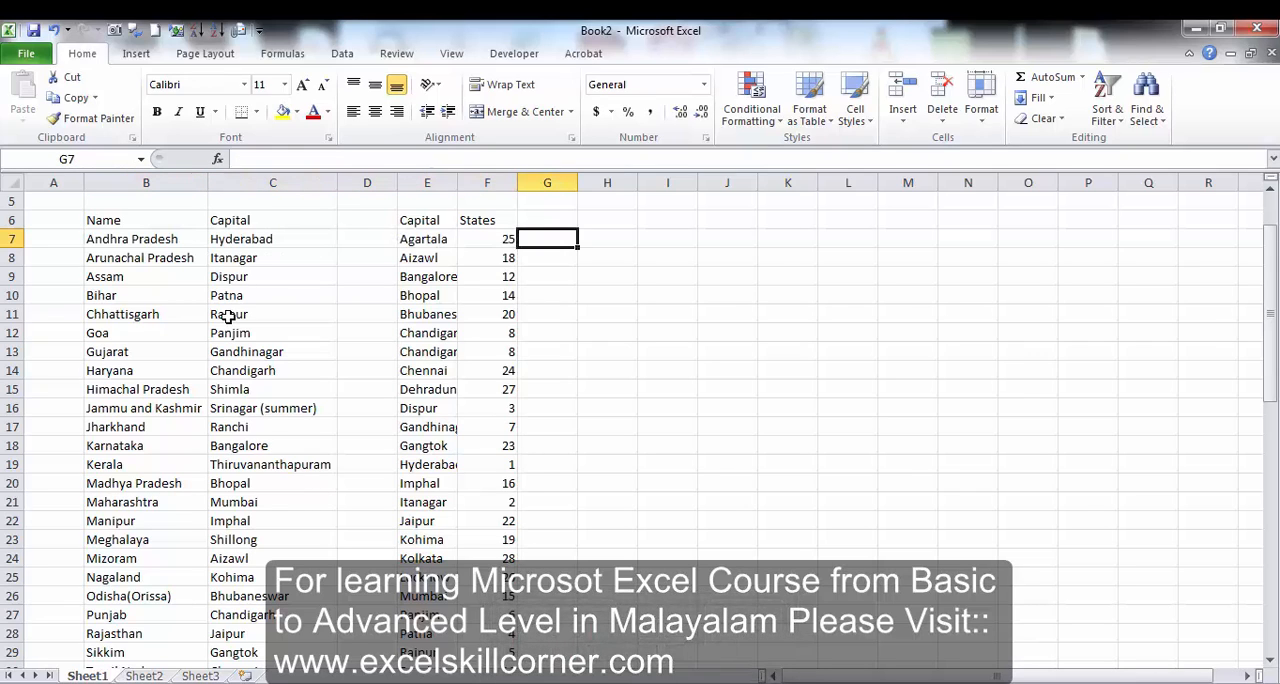
# Enter an INDEX formula in G7 with the state names $B$7:$B$34 as array and F7 as row number.
pyautogui.write('=index')
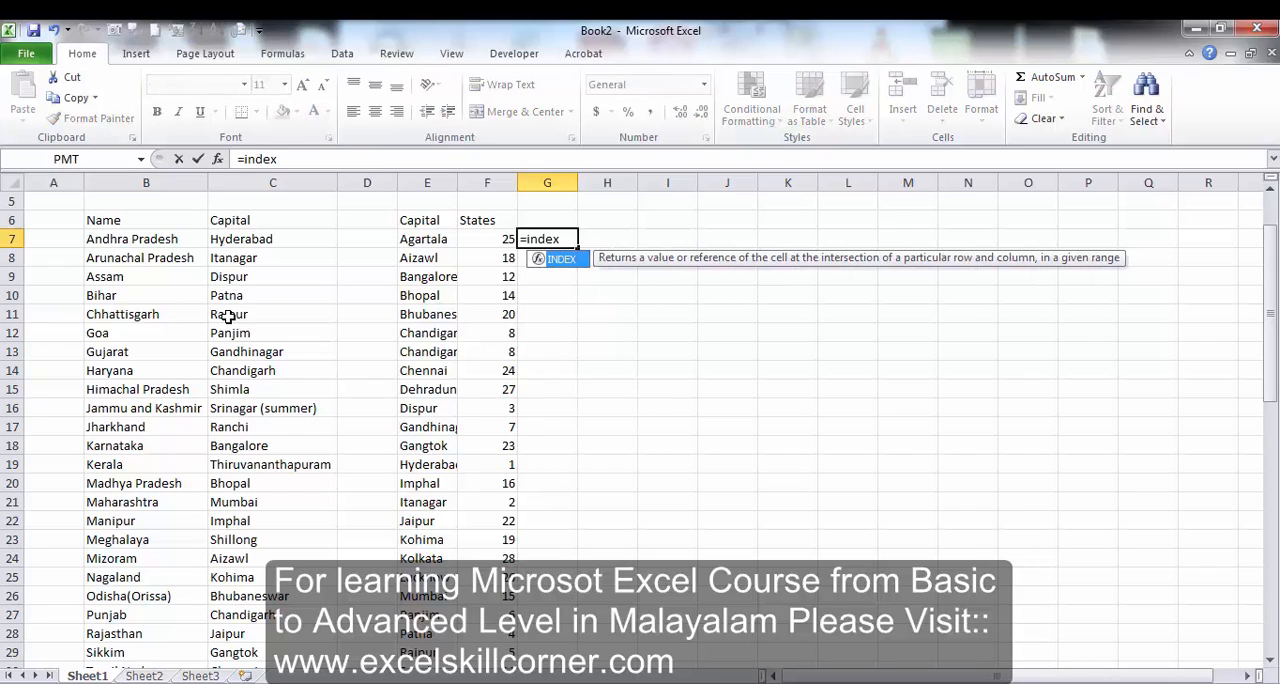
pyautogui.write('(')
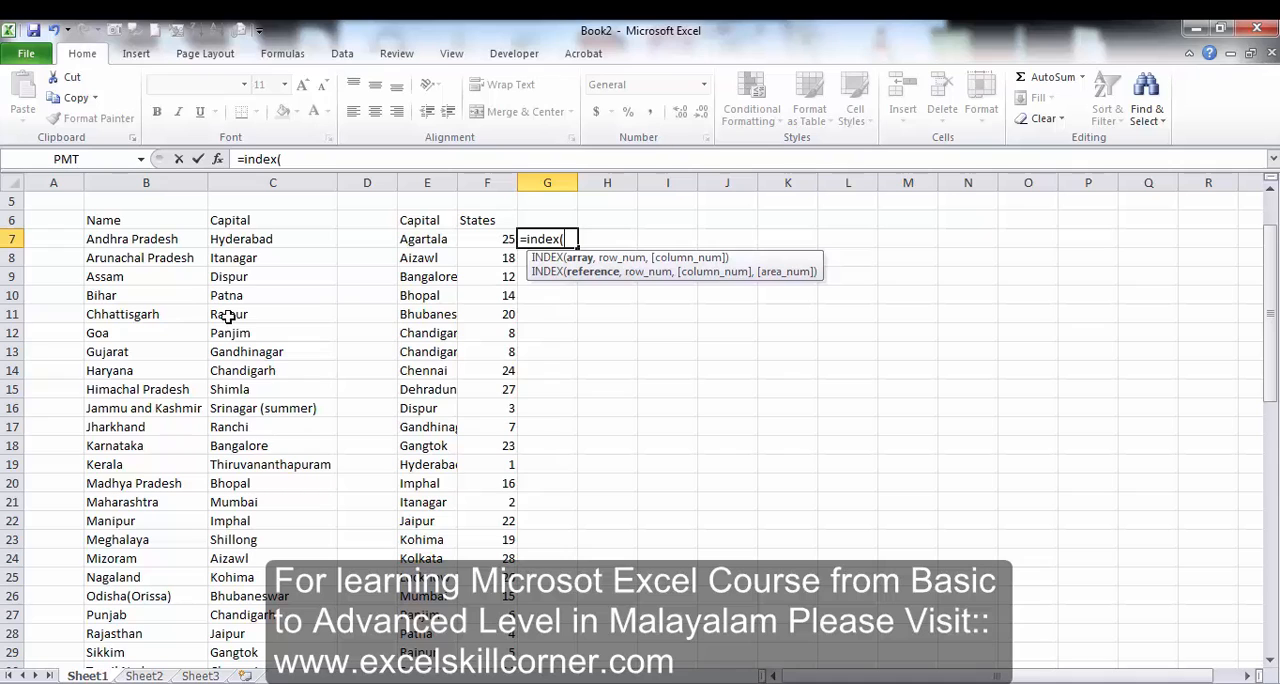
pyautogui.press('Left')
pyautogui.press('Left')
pyautogui.press('Left')
pyautogui.press('Left')
pyautogui.press('Left')
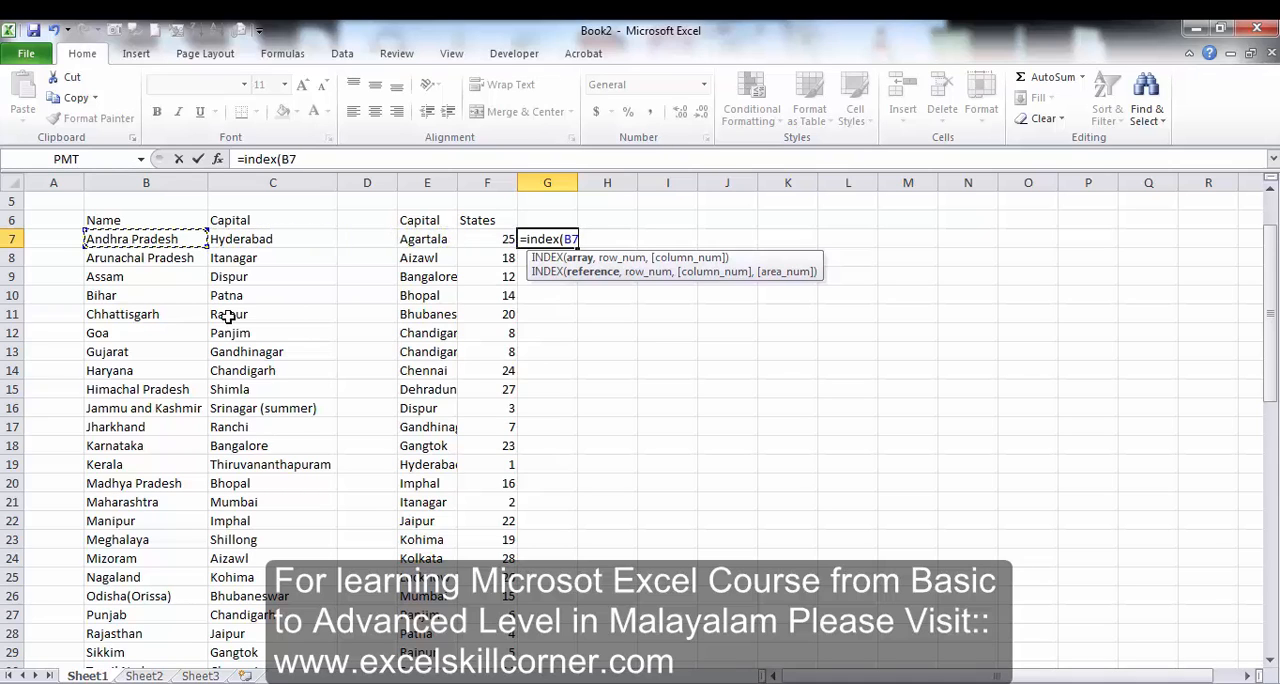
pyautogui.hotkey('ctrl', 'shift', 'Down')
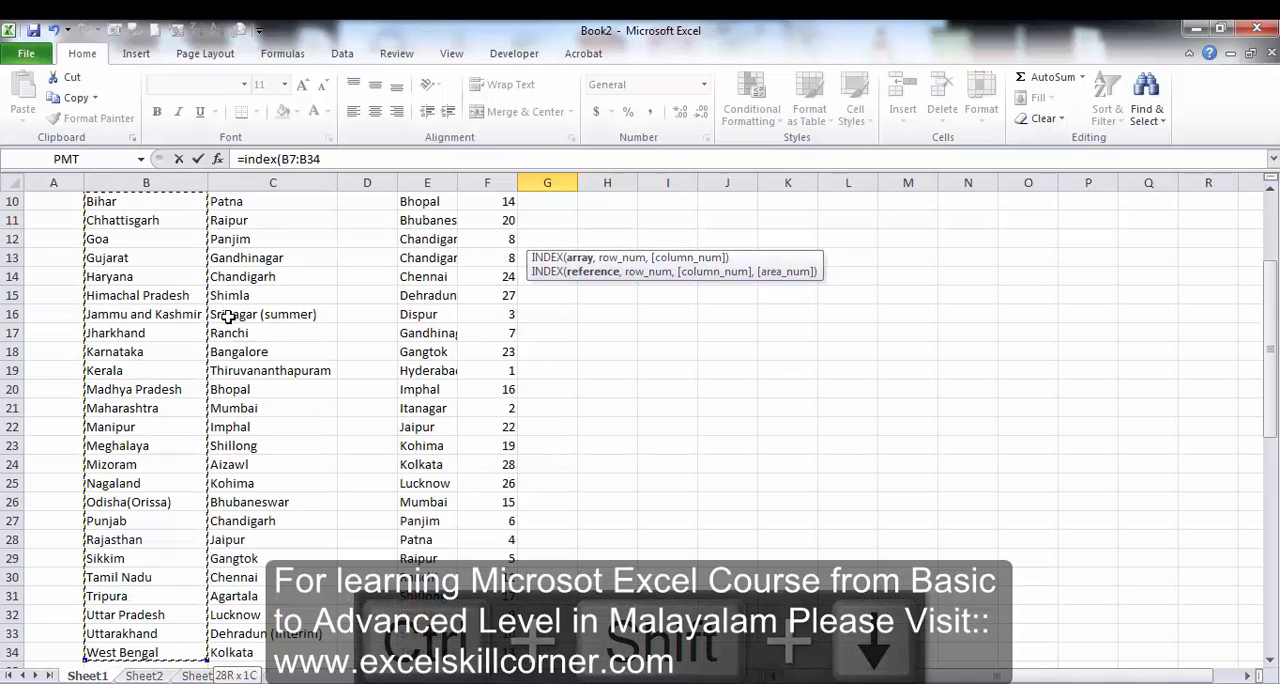
pyautogui.press('F4')
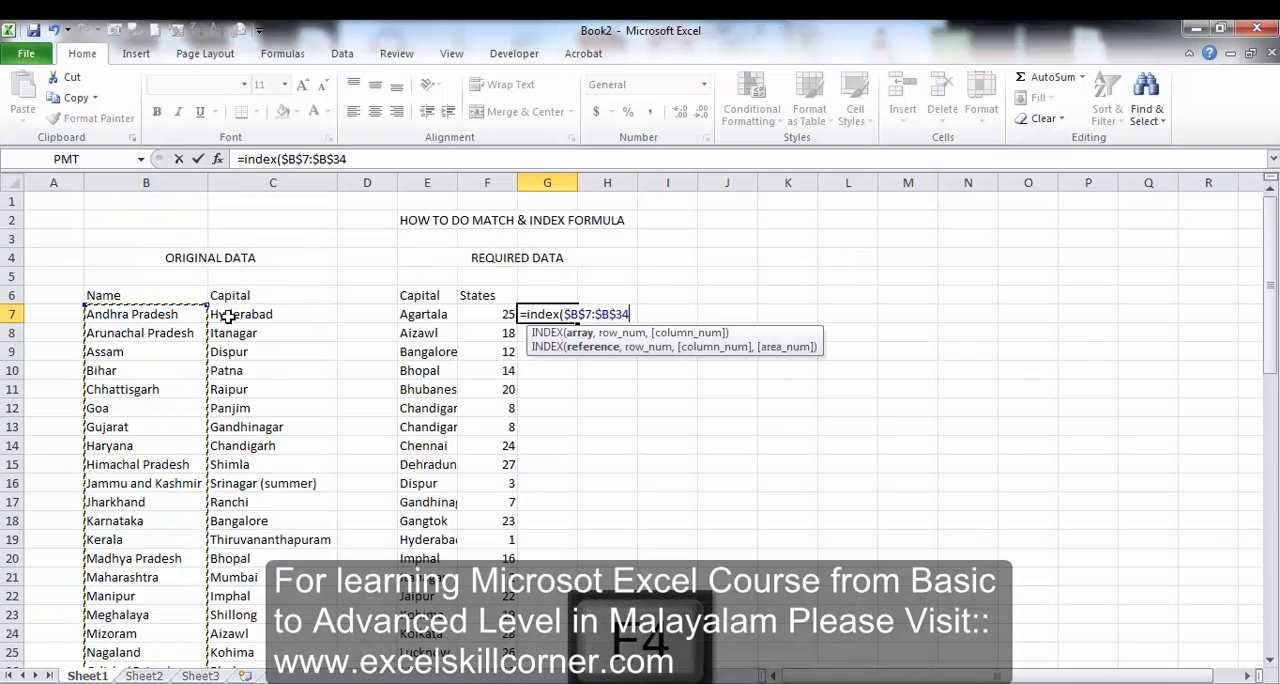
pyautogui.write(',')
pyautogui.press('Left')
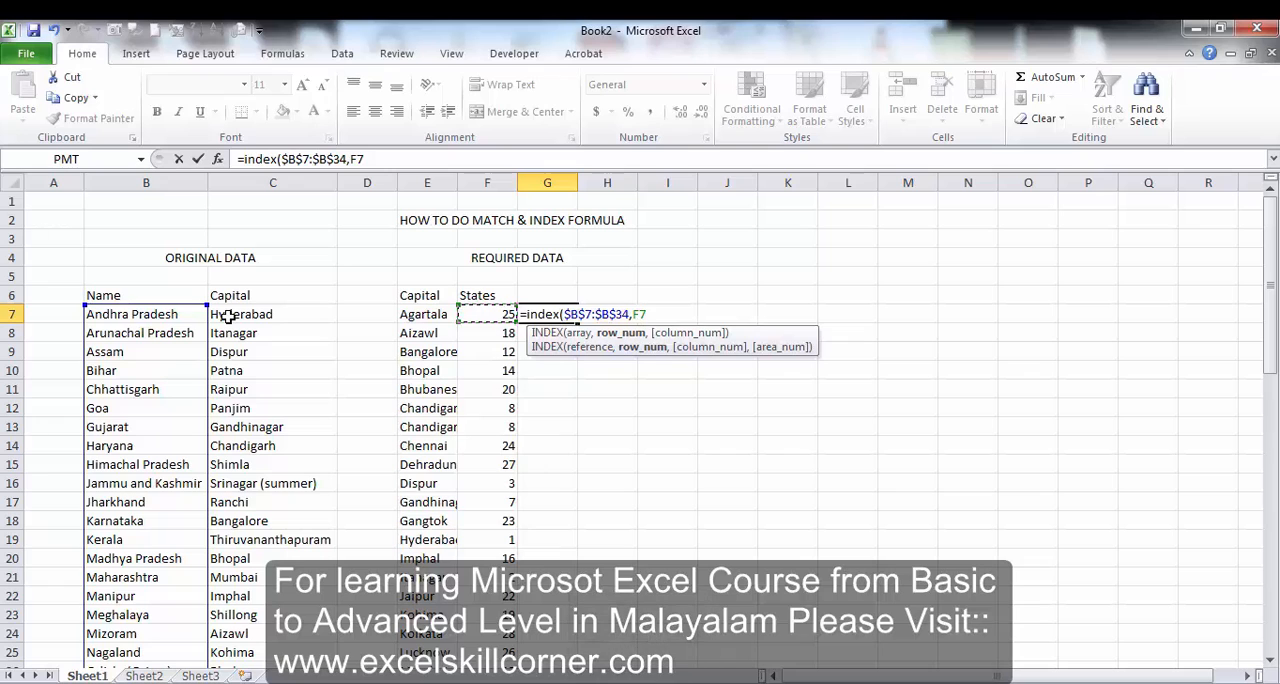
pyautogui.write(')')
pyautogui.press('Return')
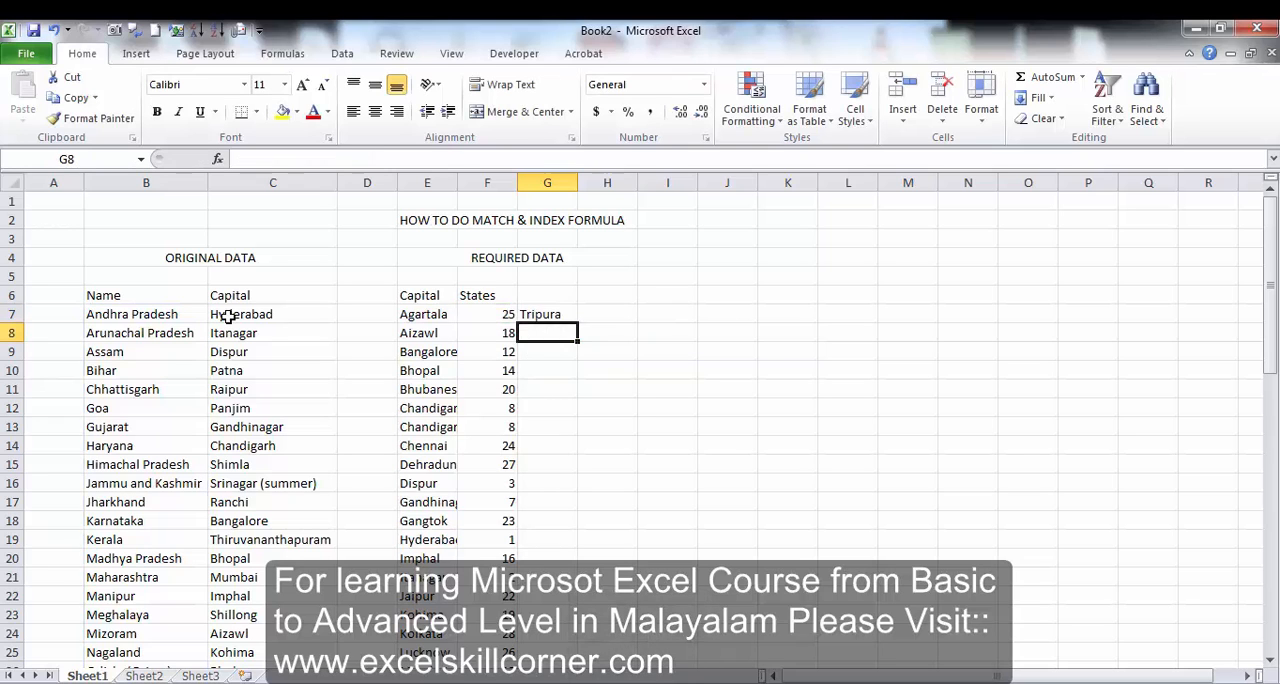
# Fill the INDEX formula from G7 down to G34, alongside the MATCH positions.
pyautogui.press('Left')
pyautogui.hotkey('ctrl', 'Down')
pyautogui.press('Right')
pyautogui.hotkey('ctrl', 'shift', 'Up')
pyautogui.hotkey('ctrl', 'd')
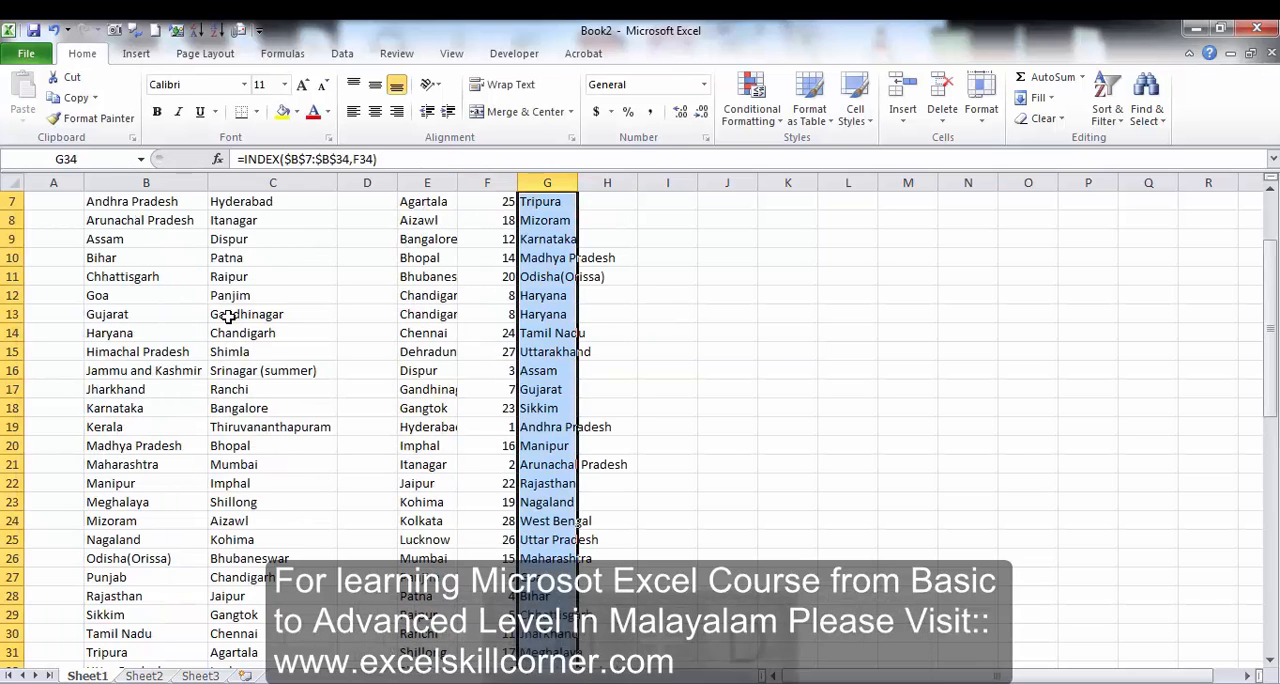
# Compare the INDEX formula in G7 with the MATCH formula in F7, finishing at F7.
pyautogui.hotkey('ctrl', 'shift', 'Down')
pyautogui.hotkey('ctrl', 'Up')
pyautogui.hotkey('ctrl', 'Up')
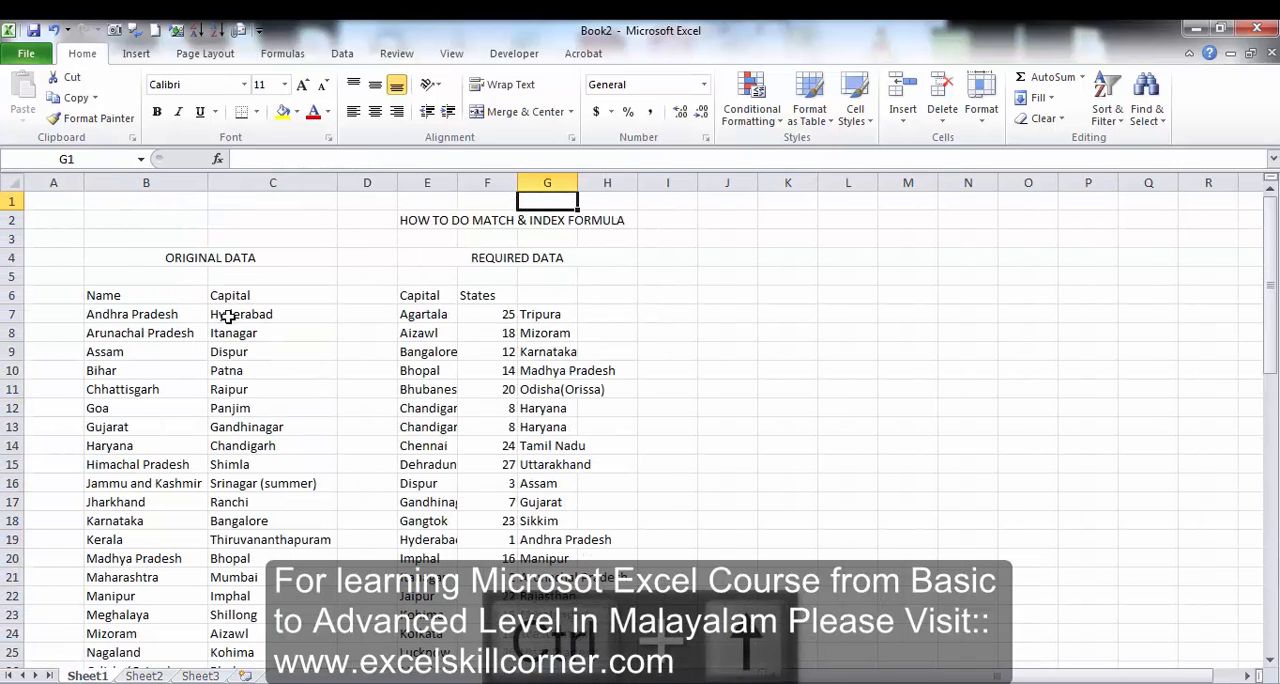
pyautogui.press('Down')
pyautogui.press('Down')
pyautogui.press('Down')
pyautogui.press('Down')
pyautogui.press('Down')
pyautogui.press('Down')
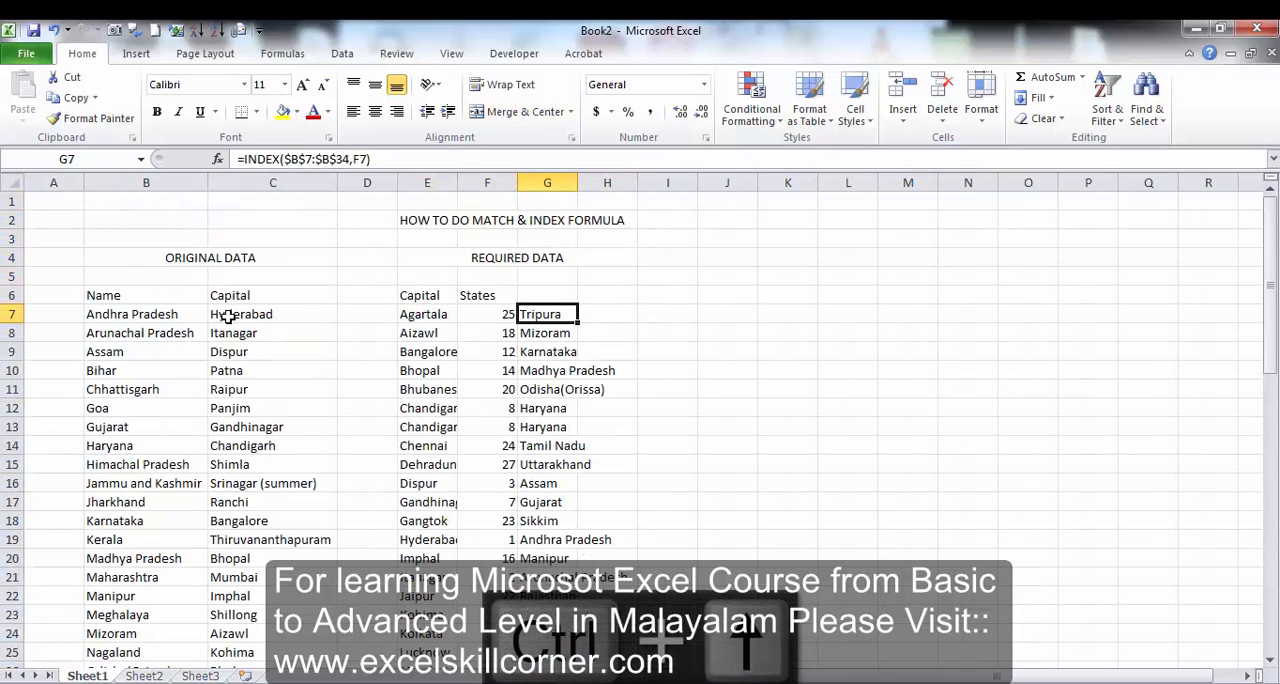
pyautogui.press('Left')
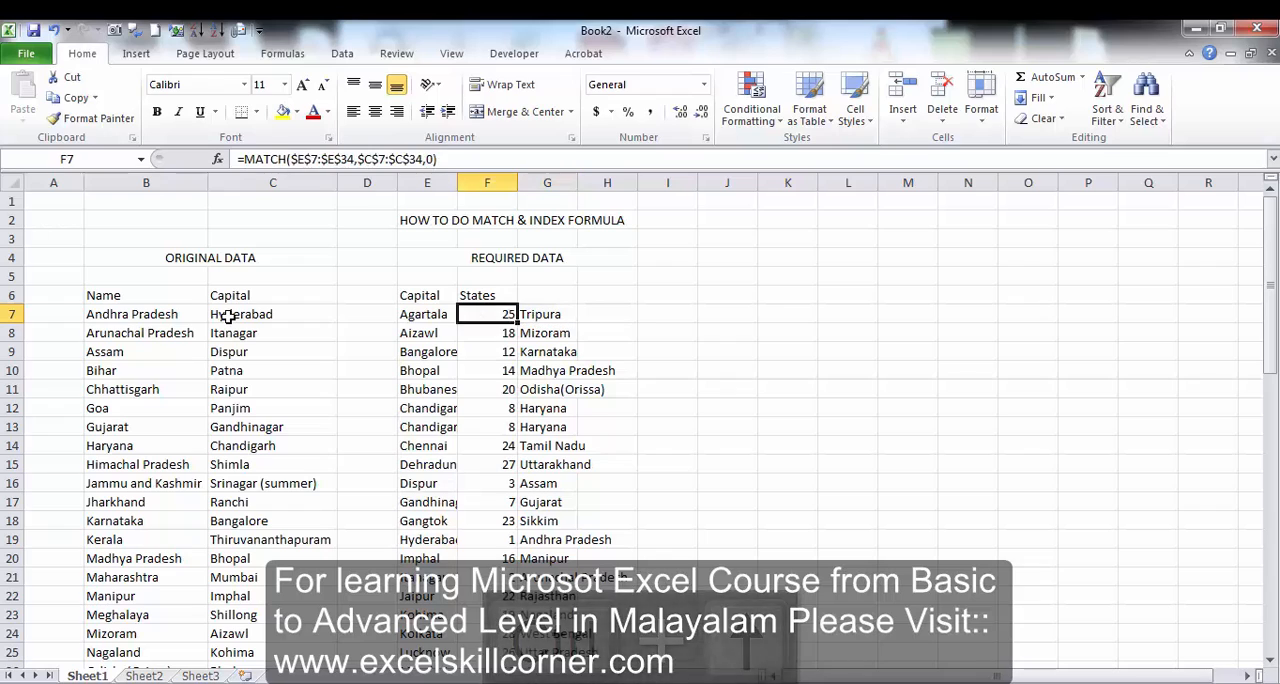
pyautogui.press('Right')
pyautogui.press('Left')
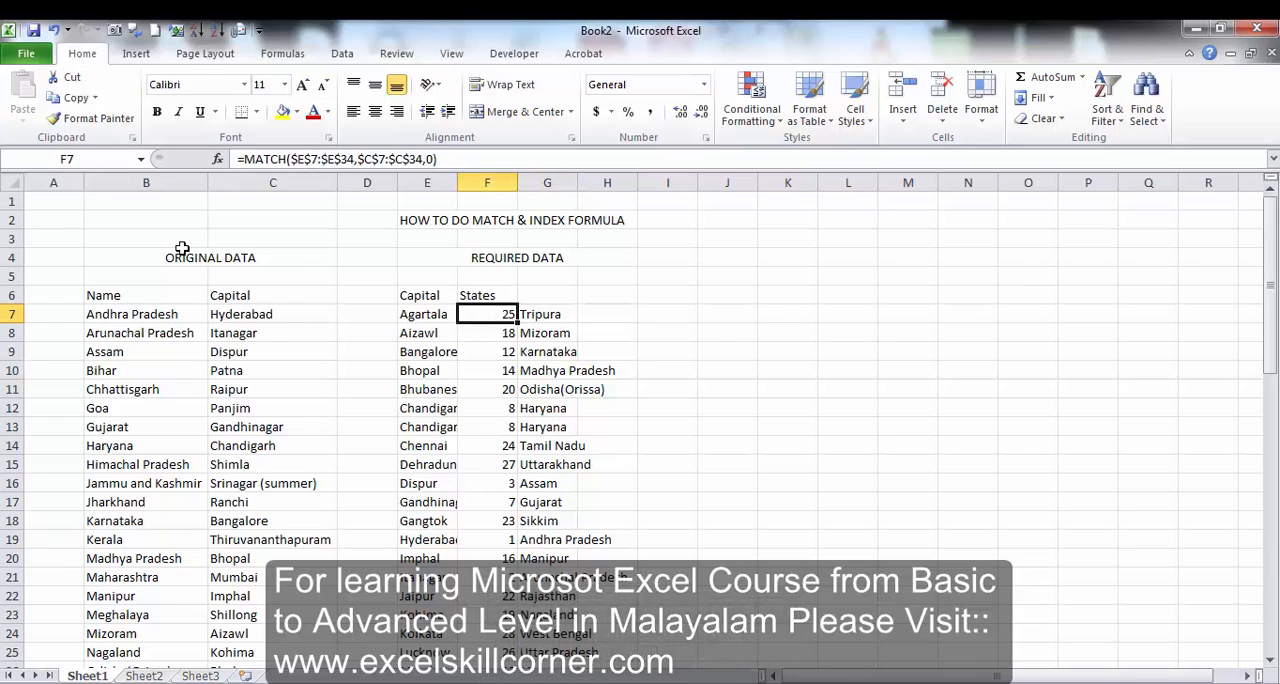
# Nest the MATCH formula in F7 inside INDEX as its row number, using $B$7:$B$34 as the array.
pyautogui.click(244, 159)
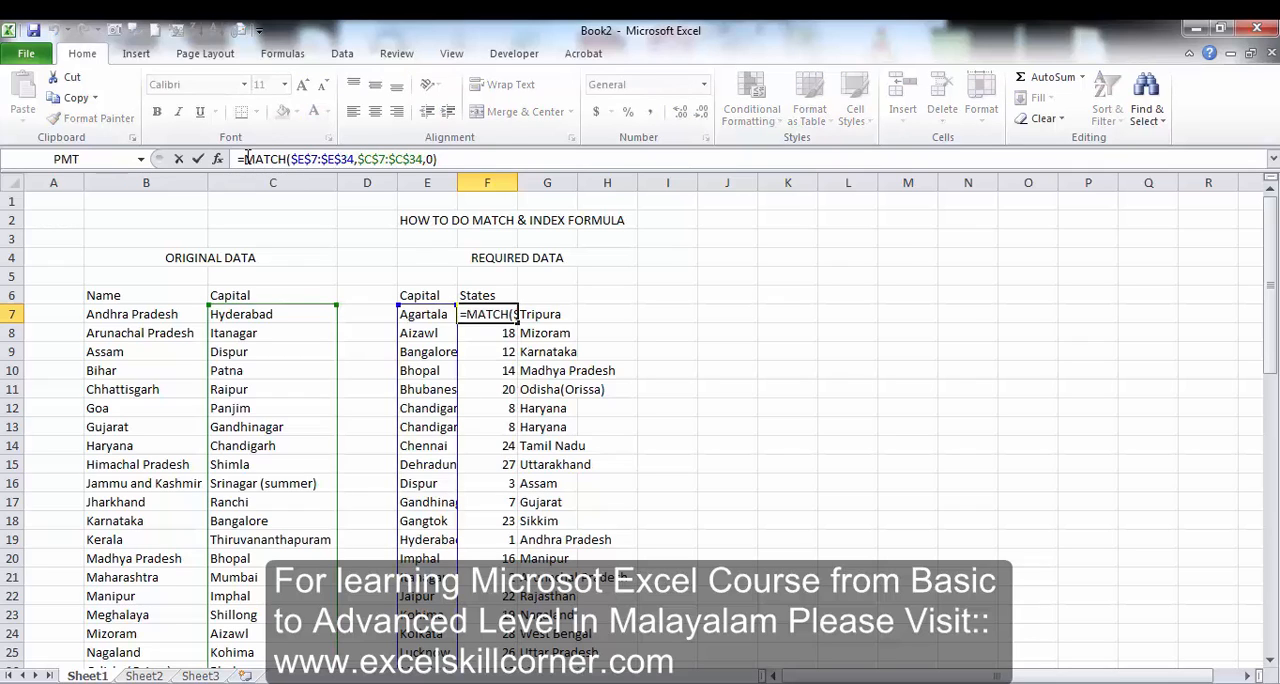
pyautogui.write('ind')
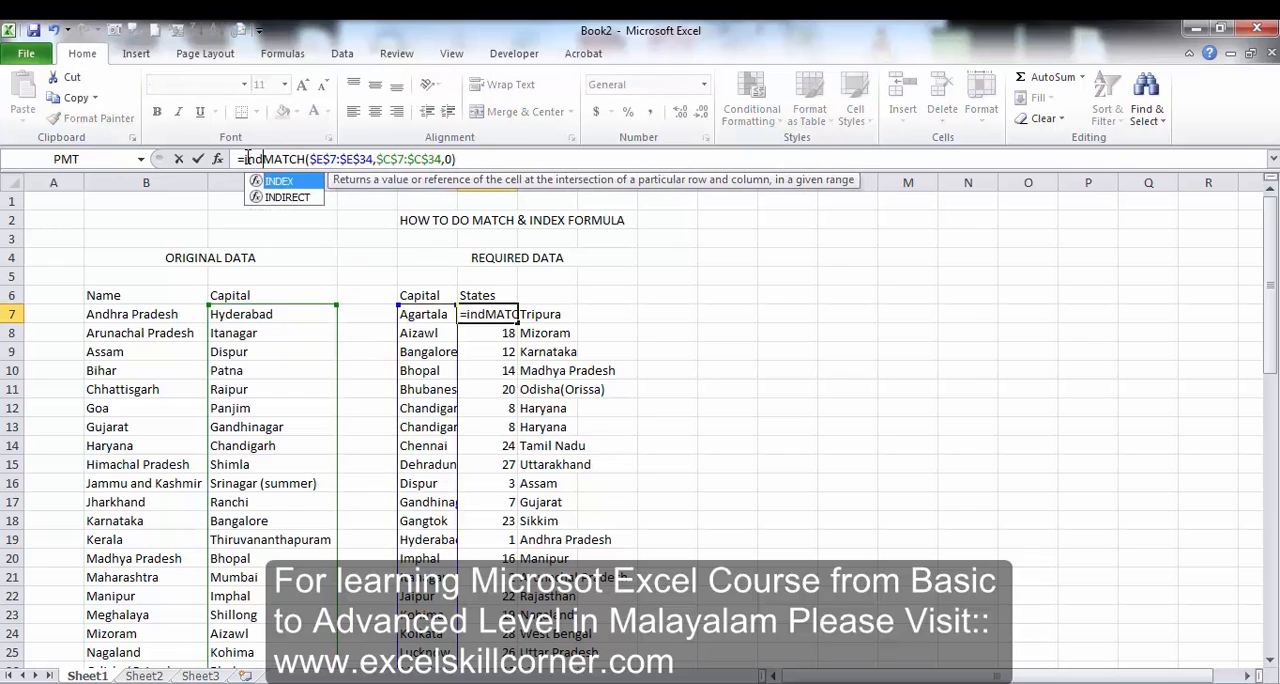
pyautogui.write('ex(')
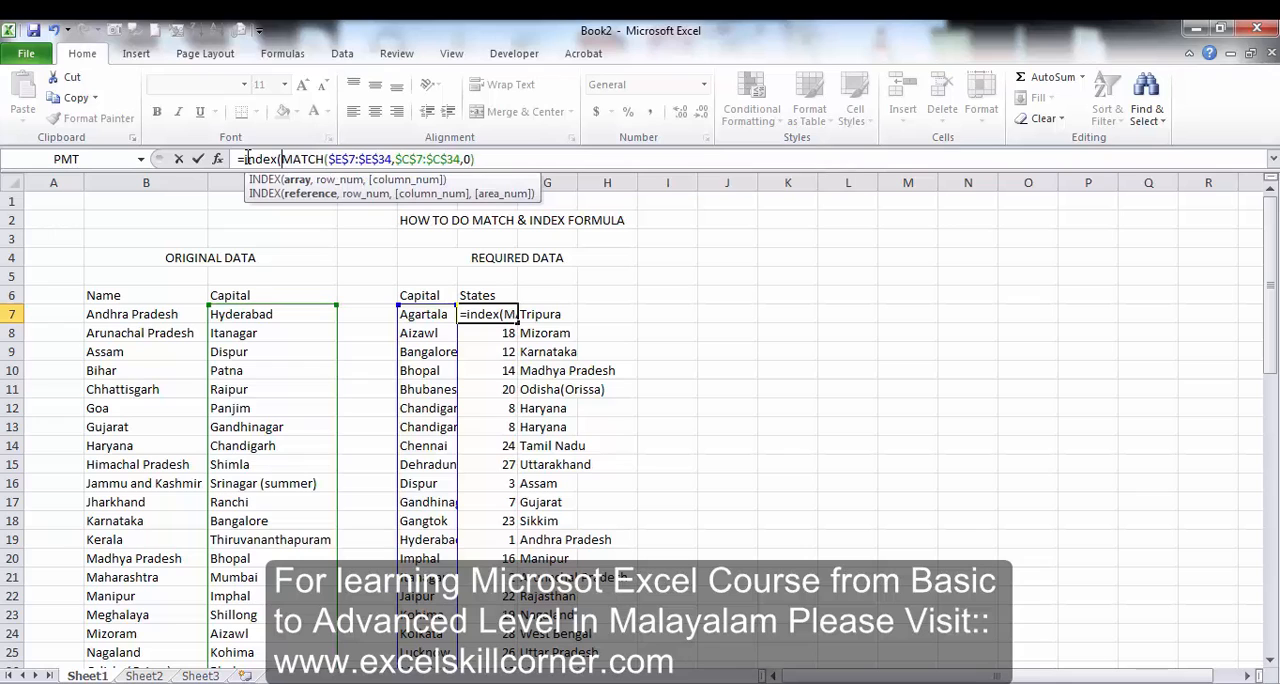
pyautogui.click(147, 316)
pyautogui.hotkey('ctrl', 'shift', 'Down')
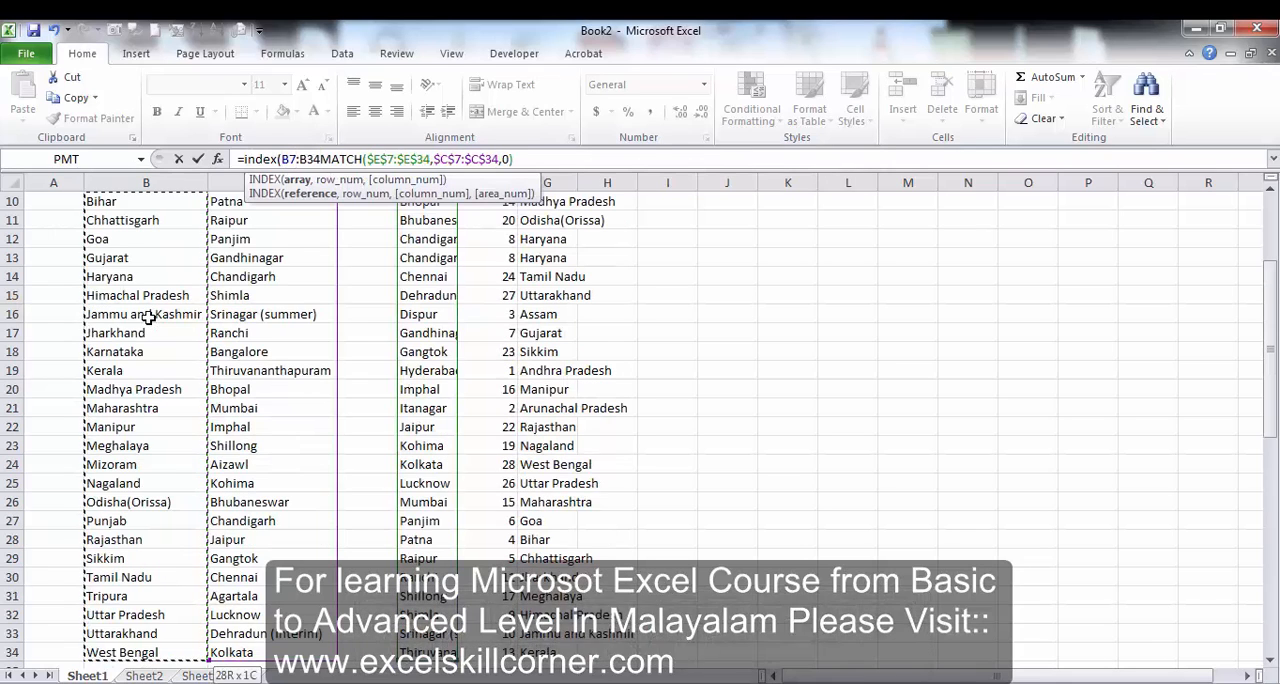
pyautogui.press('F4')
pyautogui.write(',0')
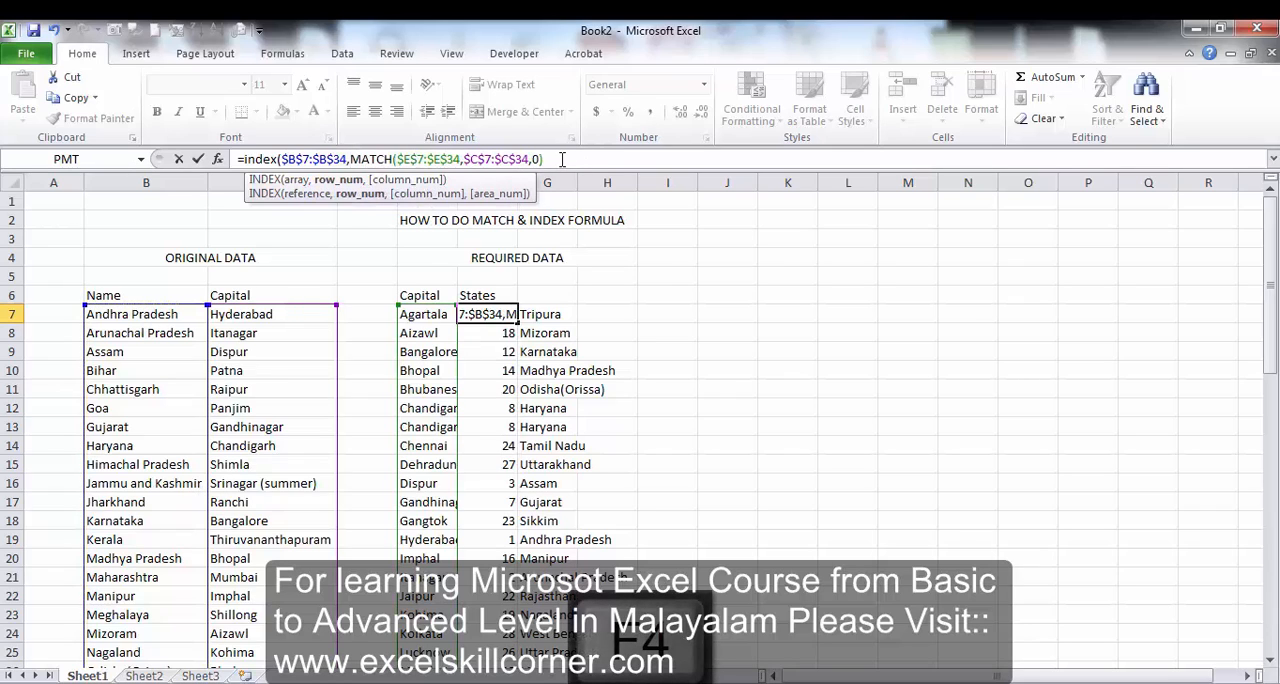
pyautogui.write(')')
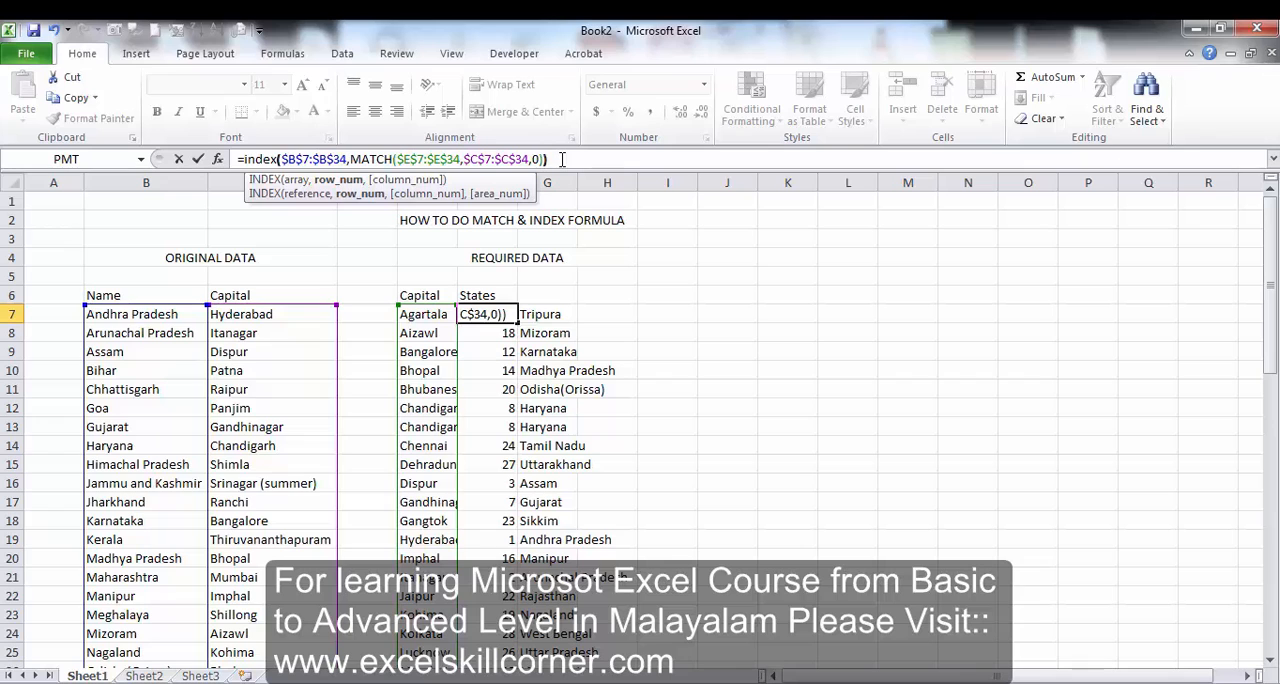
pyautogui.press('Return')
# Fill the combined INDEX and MATCH formula from F7 down to F34 in the States column.
pyautogui.press('Up')
pyautogui.press('Left')
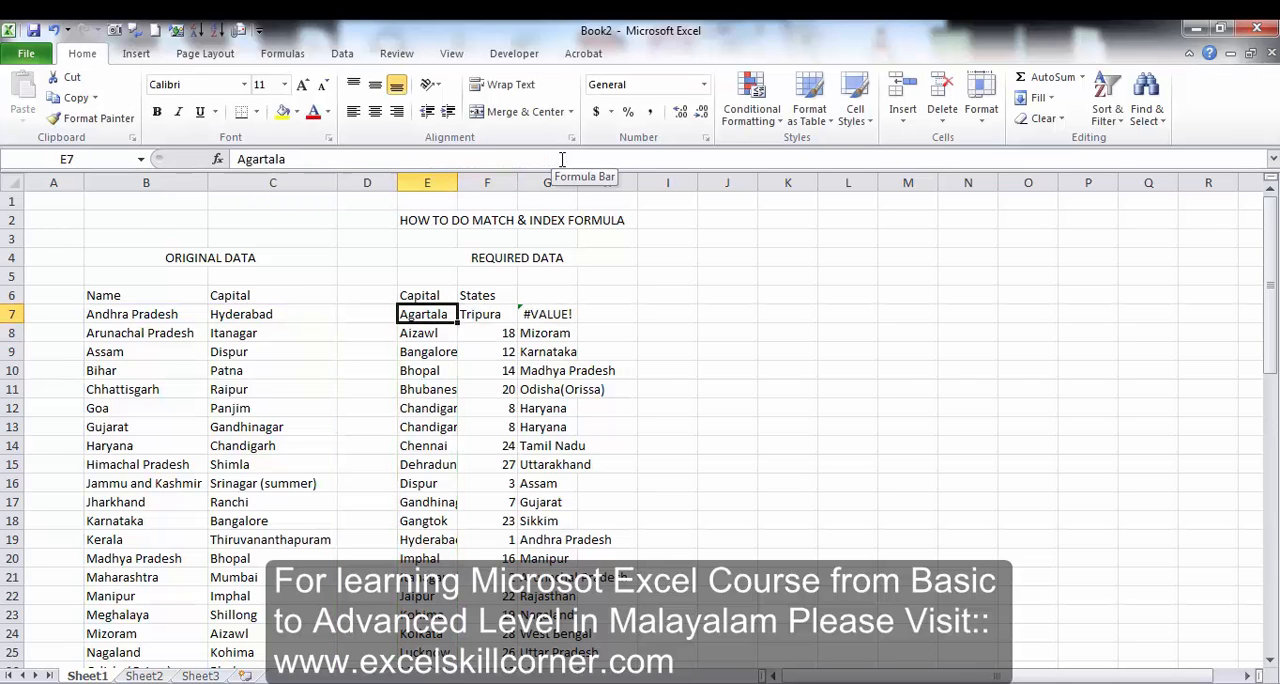
pyautogui.hotkey('ctrl', 'Down')
pyautogui.press('Right')
pyautogui.hotkey('ctrl', 'shift', 'Up')
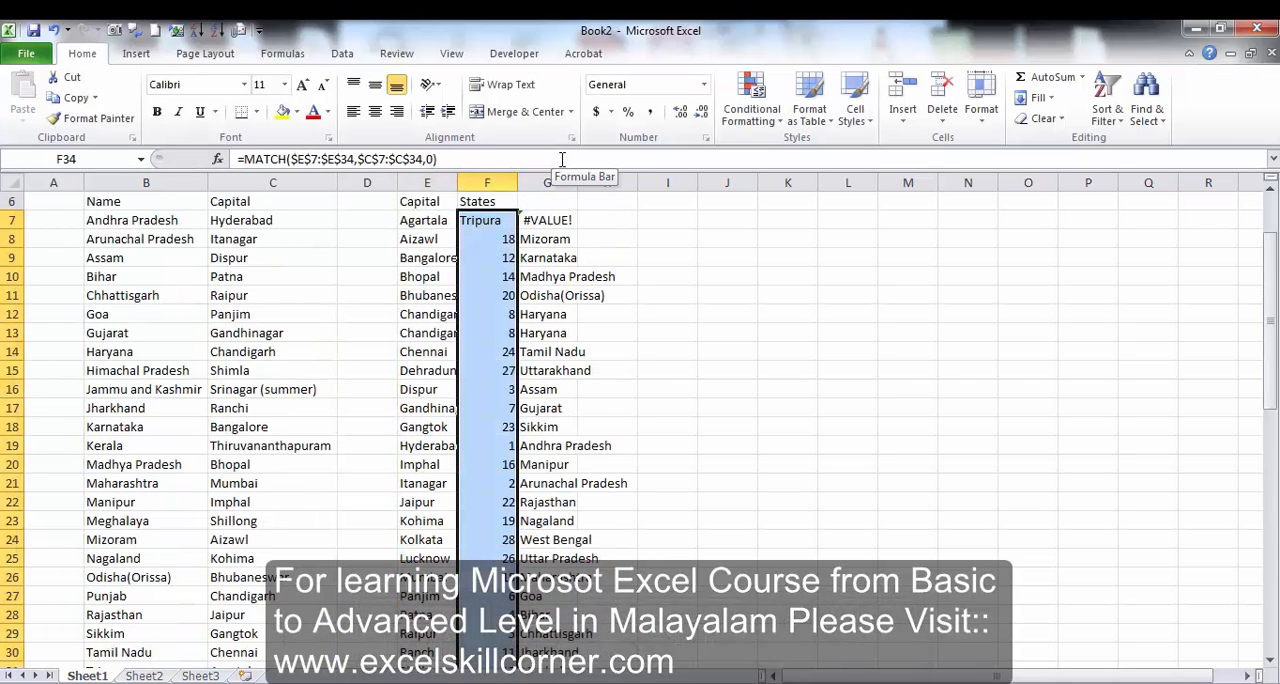
pyautogui.hotkey('ctrl', 'd')
pyautogui.press('Up')
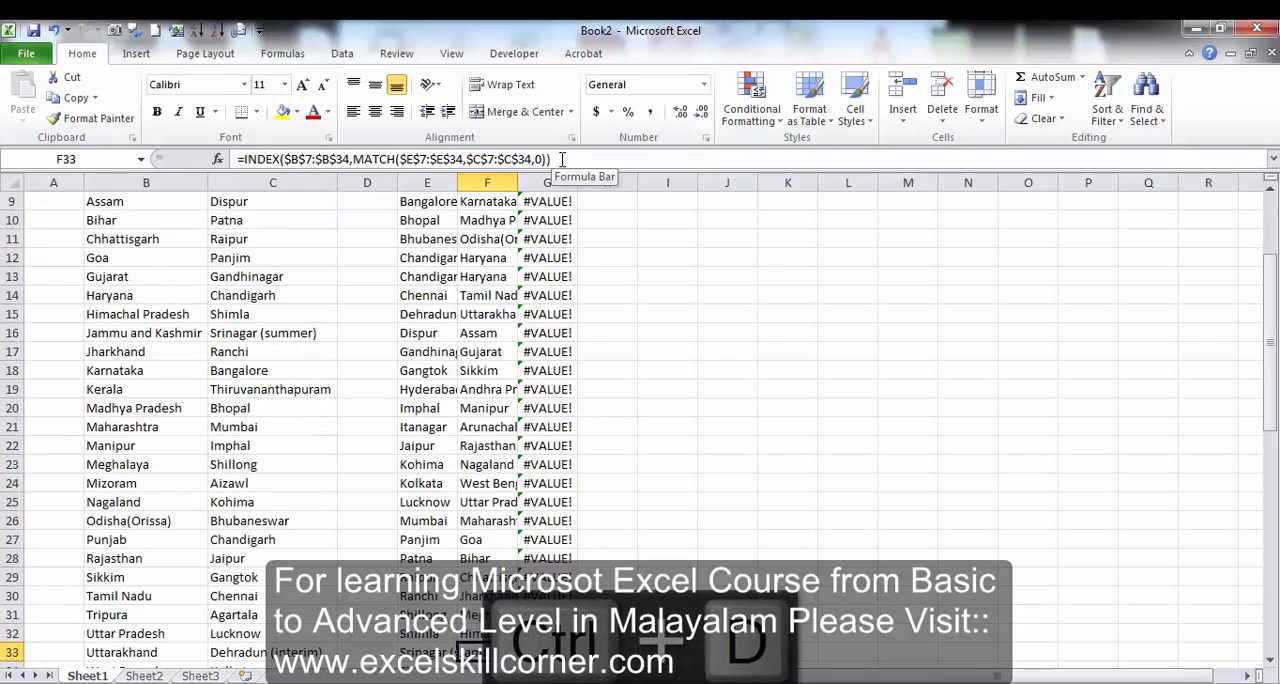
# Autofit column F to the state names and clear the helper formulas from column G.
pyautogui.doubleClick(517, 182)
pyautogui.click(597, 182)
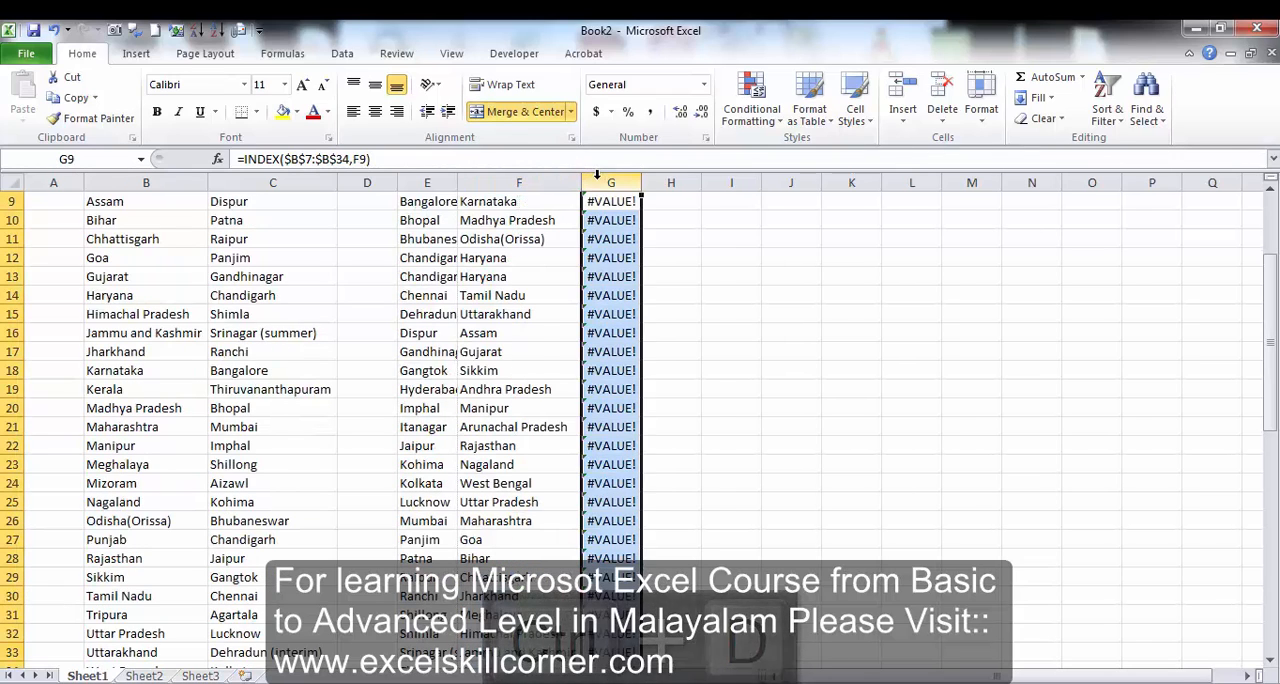
pyautogui.press('Delete')
pyautogui.press('Up')
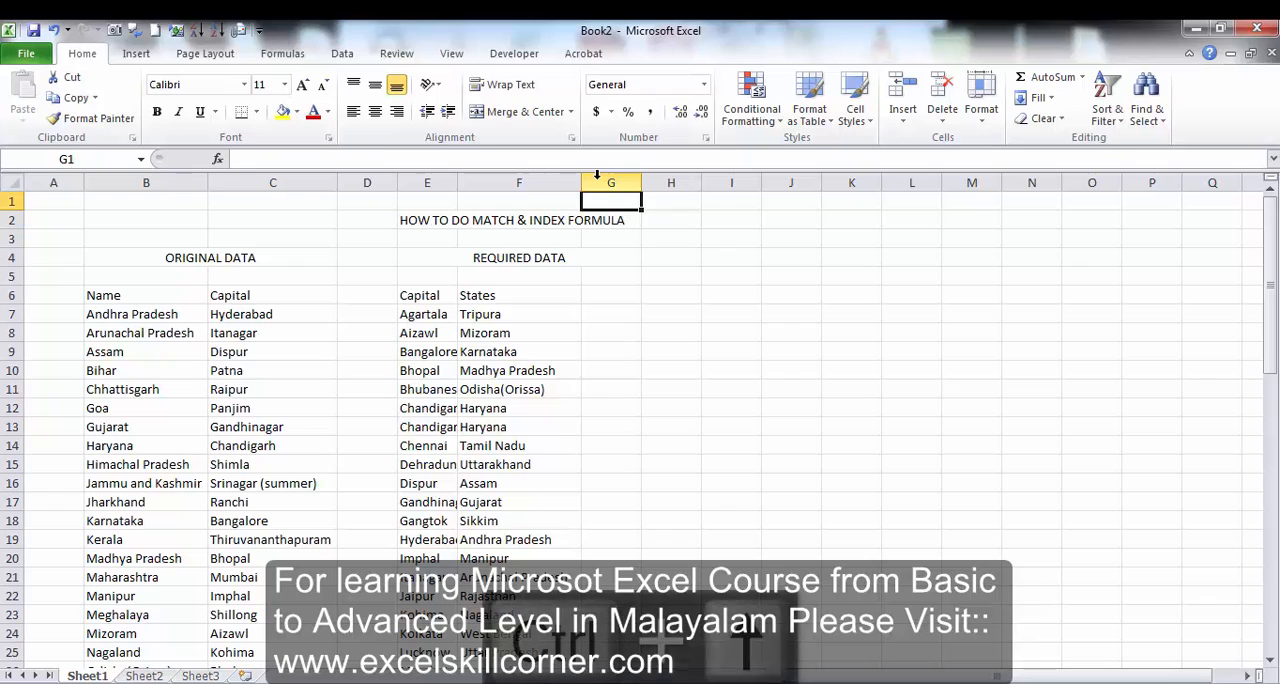
# Review the combined formula in F7 and F8 against the required capitals beside them.
pyautogui.press('Down')
pyautogui.press('Down')
pyautogui.press('Left')
pyautogui.press('Down')
pyautogui.press('Down')
pyautogui.press('Down')
pyautogui.press('Down')
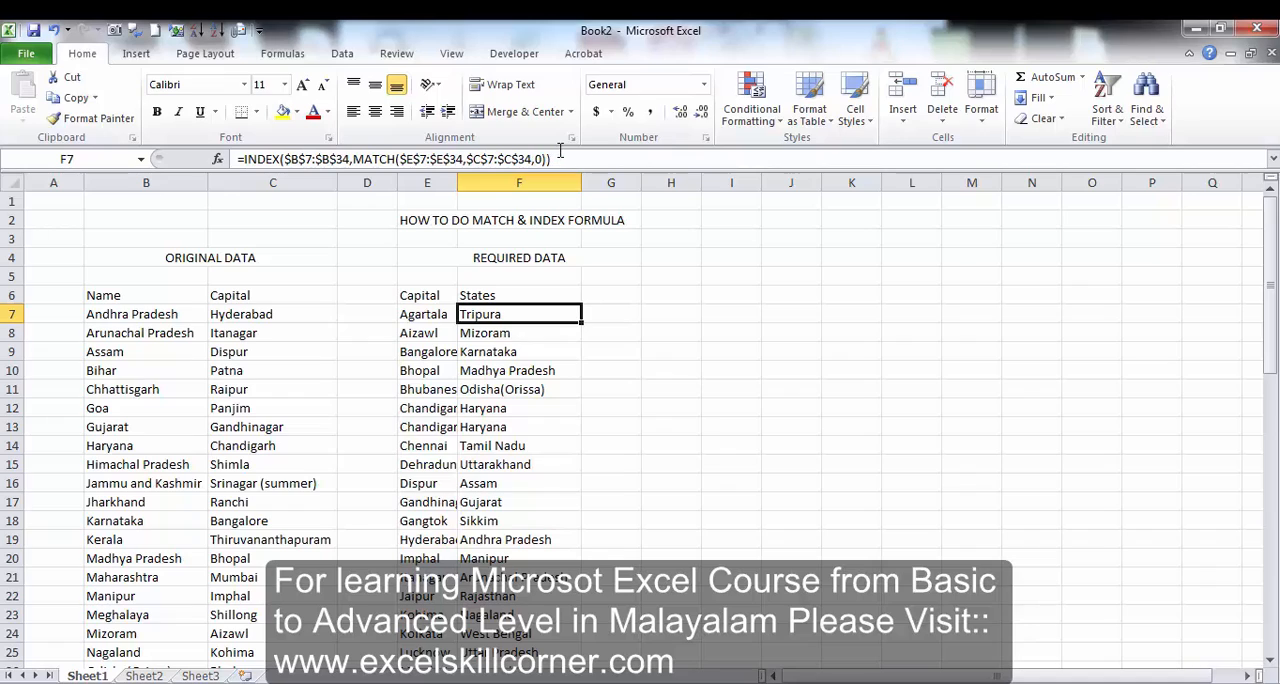
pyautogui.click(566, 335)
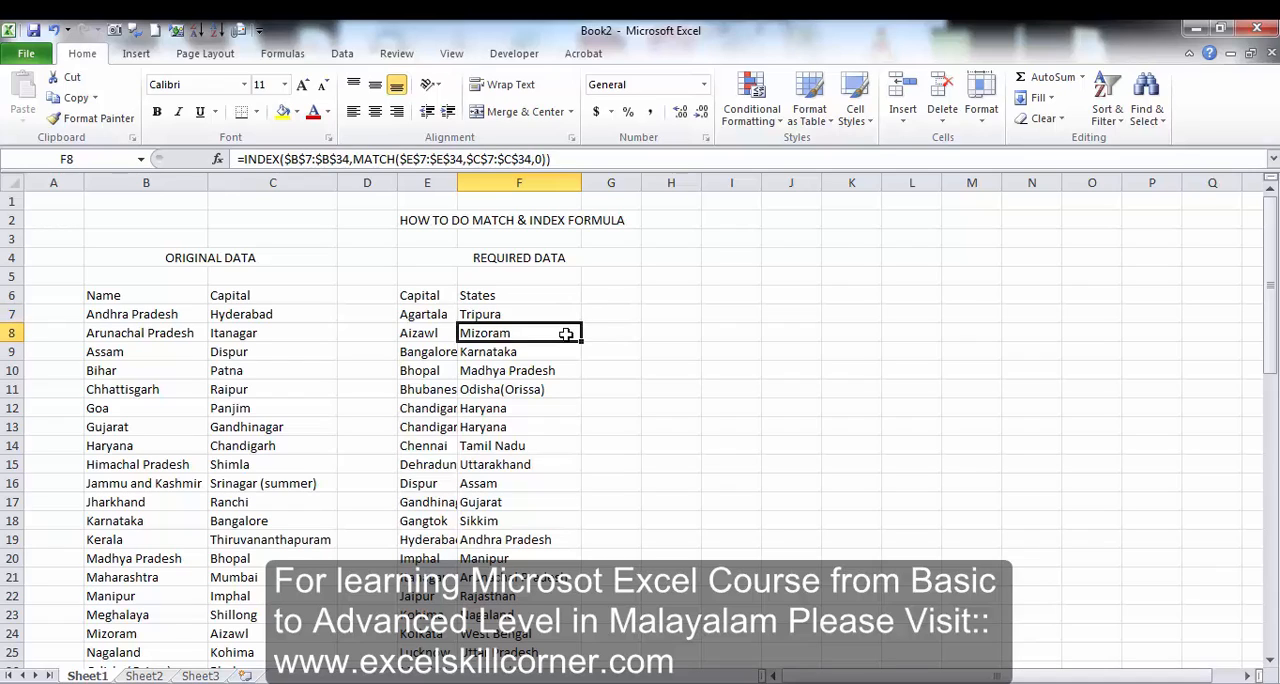
pyautogui.press('Left')
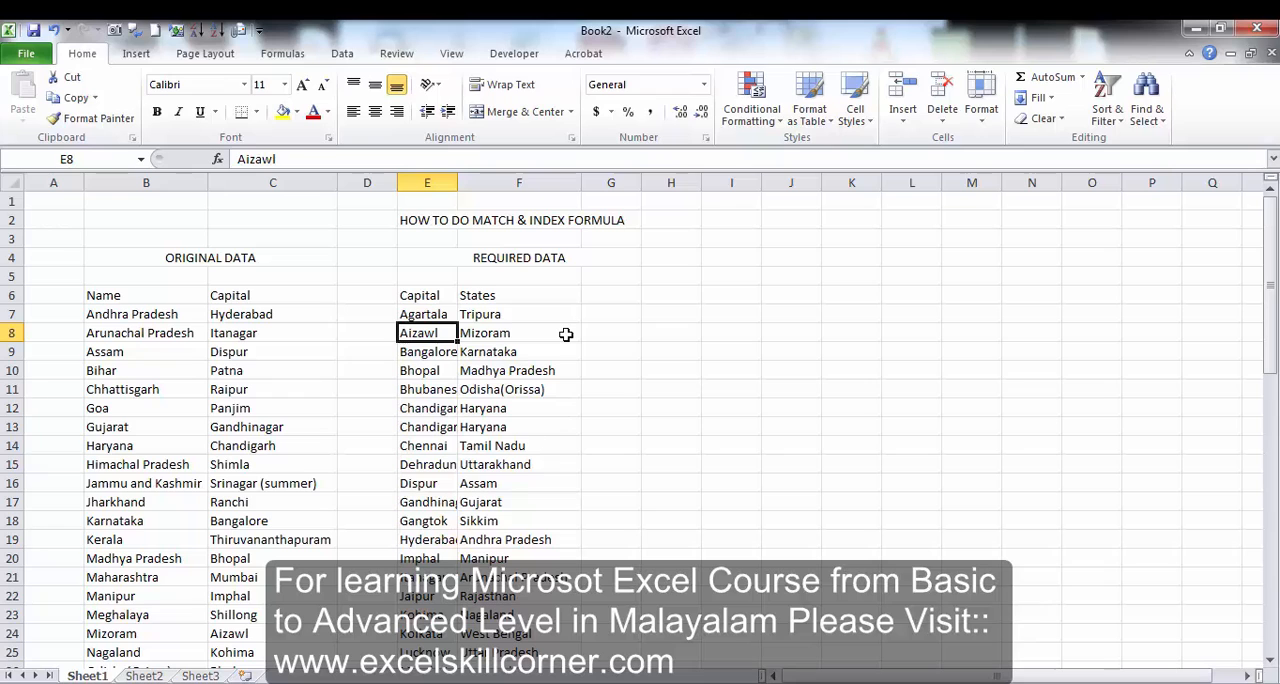
# Look through the returned states down to F34, then go back up to the States header.
pyautogui.press('Down')
pyautogui.press('Right')
pyautogui.hotkey('ctrl', 'Down')
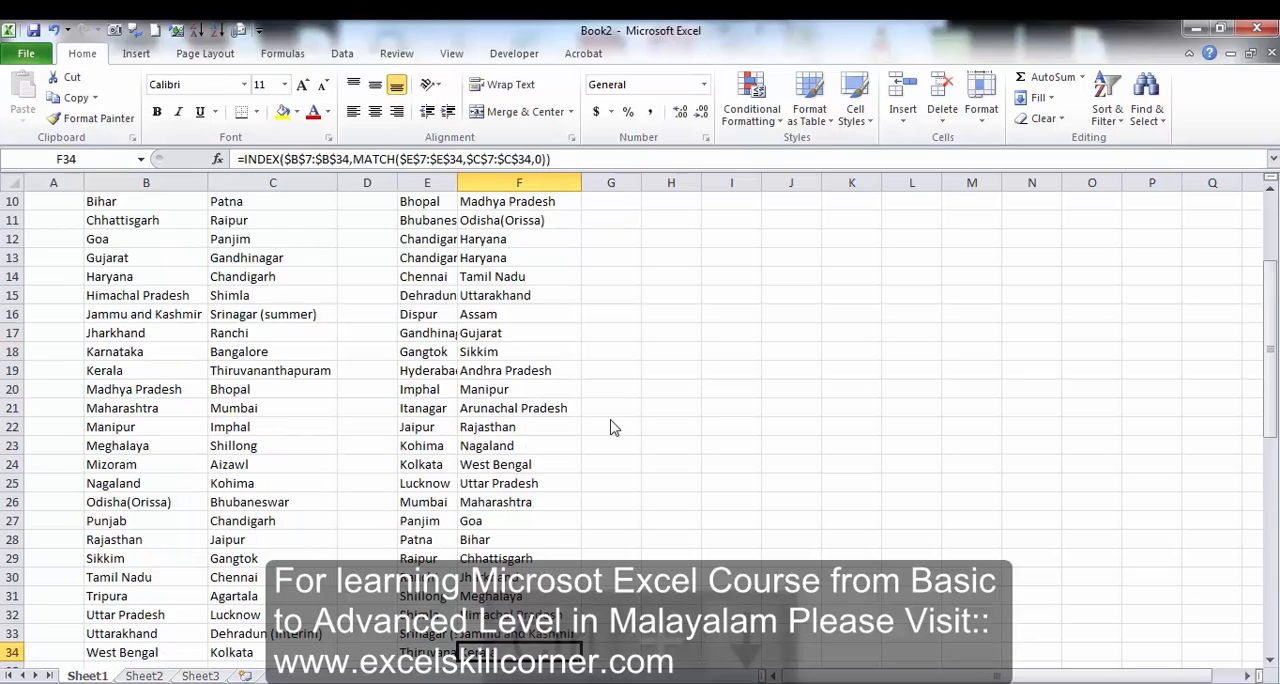
pyautogui.press('Down')
pyautogui.press('Down')
pyautogui.press('Up')
pyautogui.press('Up')
pyautogui.hotkey('ctrl', 'Up')
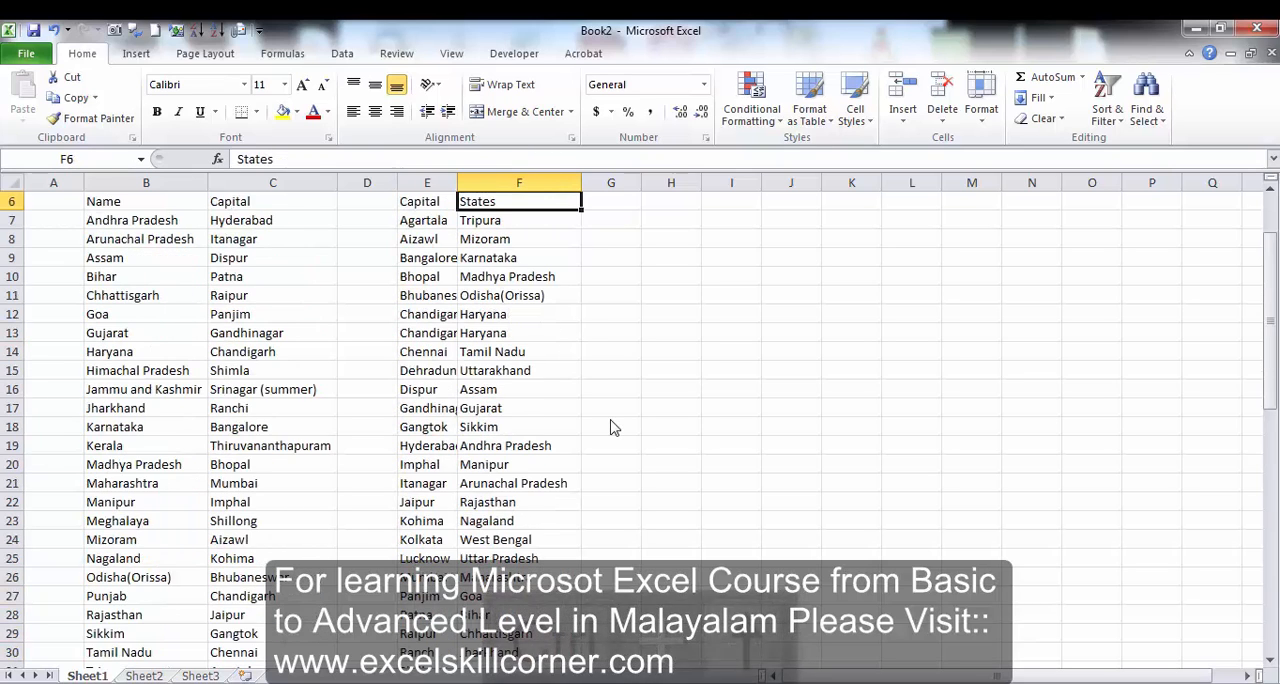
pyautogui.press('Up')
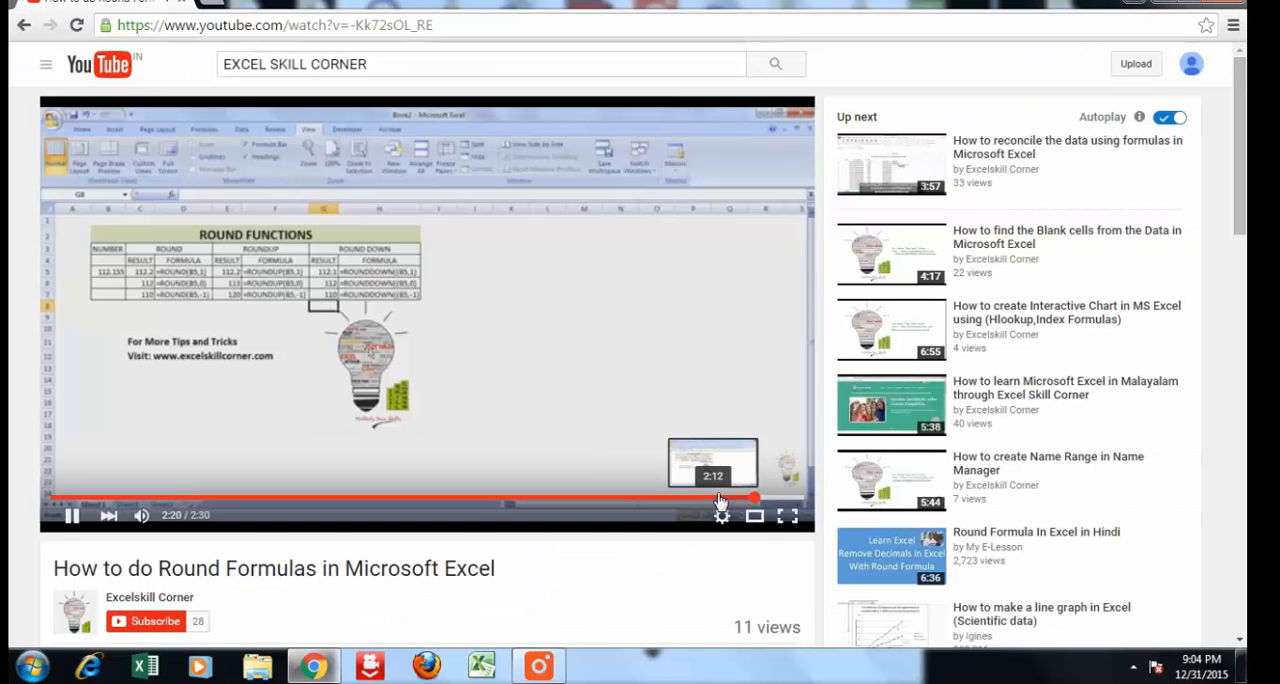
# In the YouTube video on Round Formulas, jump back to about 2:12 and subscribe to the Excelskill Corner channel.
pyautogui.click(716, 497)
pyautogui.moveTo(786, 472)
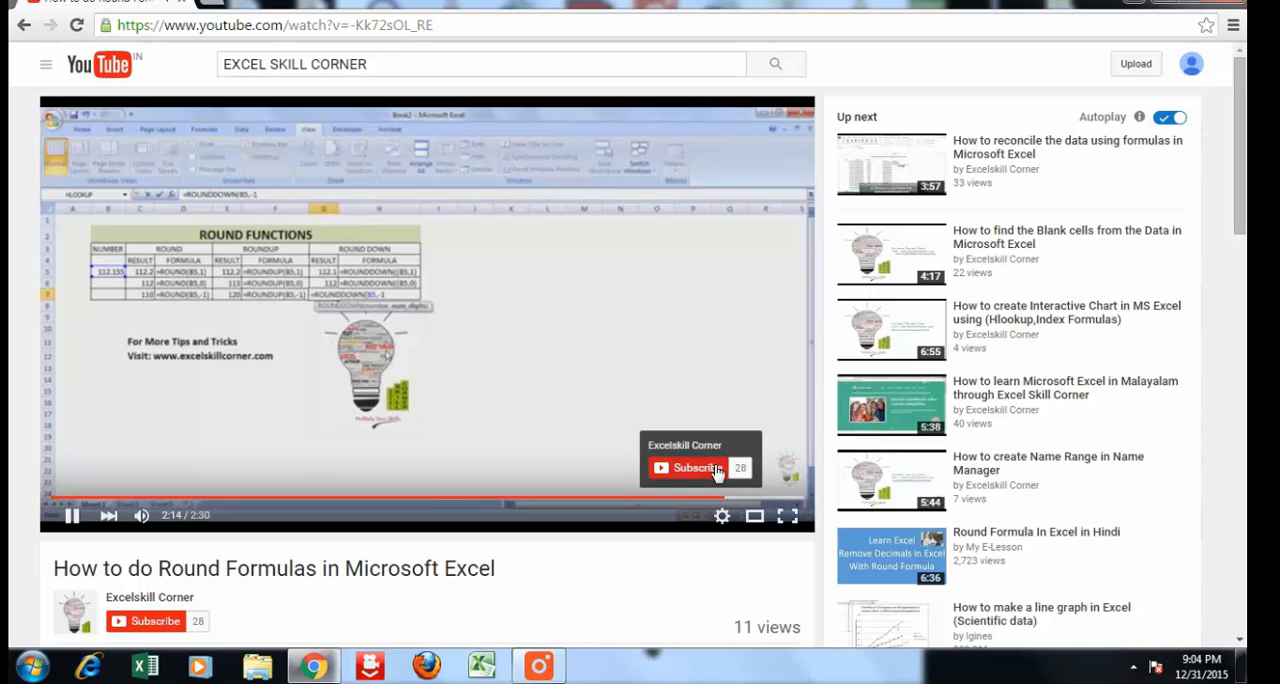
pyautogui.click(716, 470)
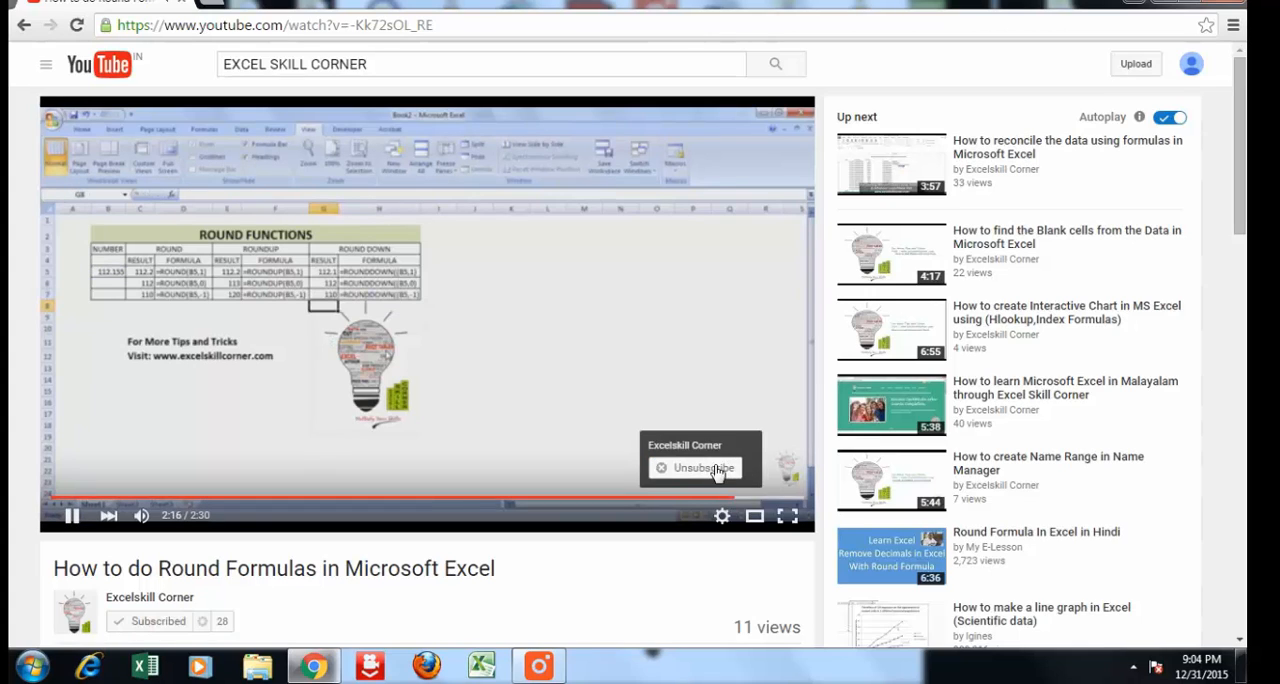